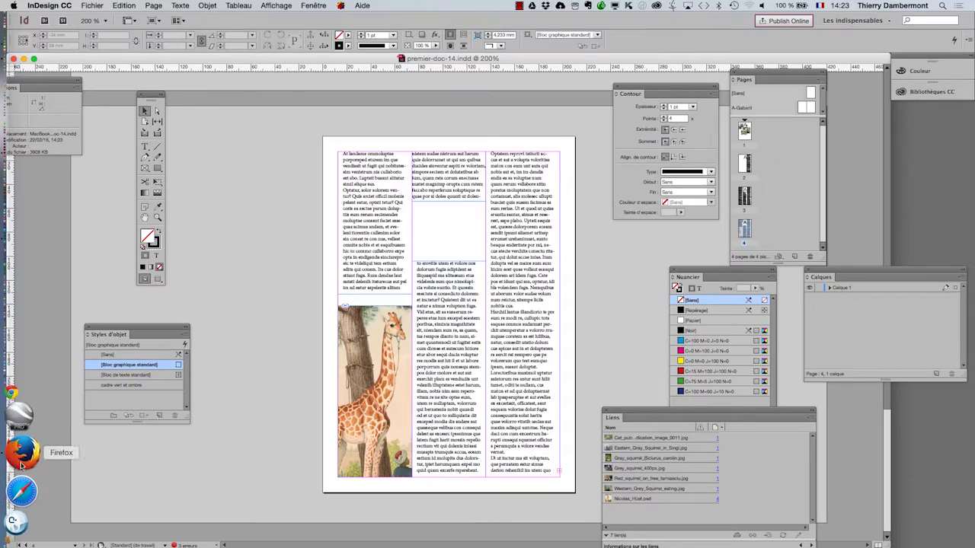
Step: Switch to Firefox and close the giraffe picture to return to the image search results
{"action": "left_click", "coordinate": [23, 462]}
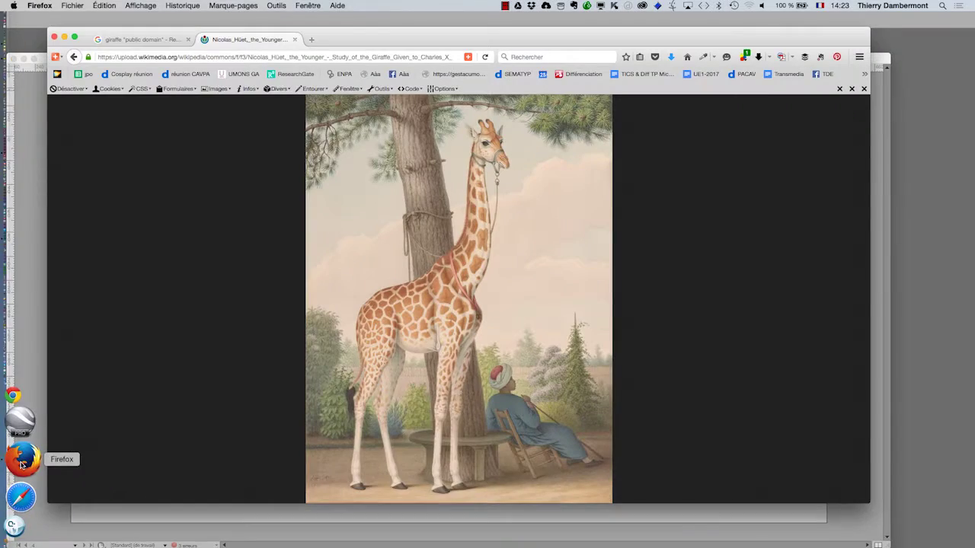
{"action": "left_click", "coordinate": [295, 39]}
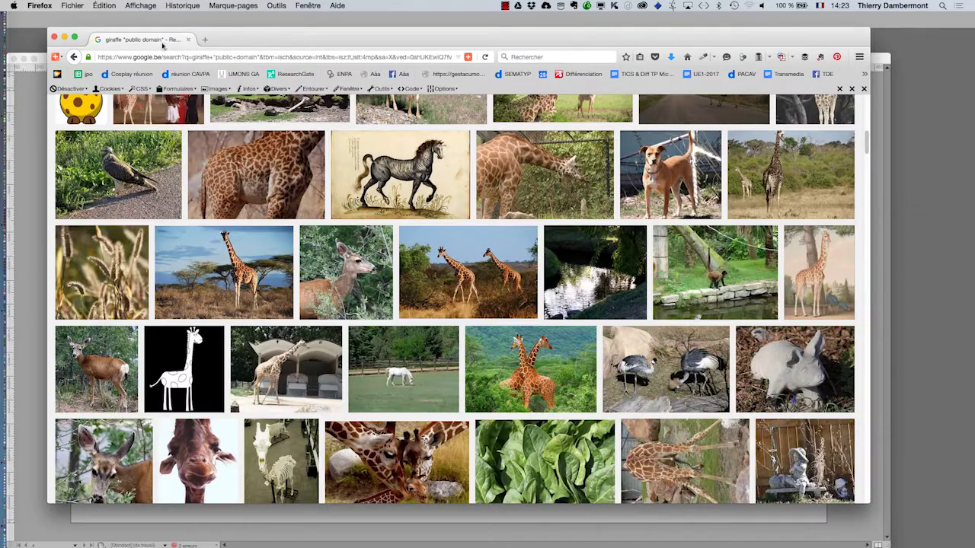
{"action": "scroll", "coordinate": [357, 173], "scroll_direction": "up", "scroll_amount": 1}
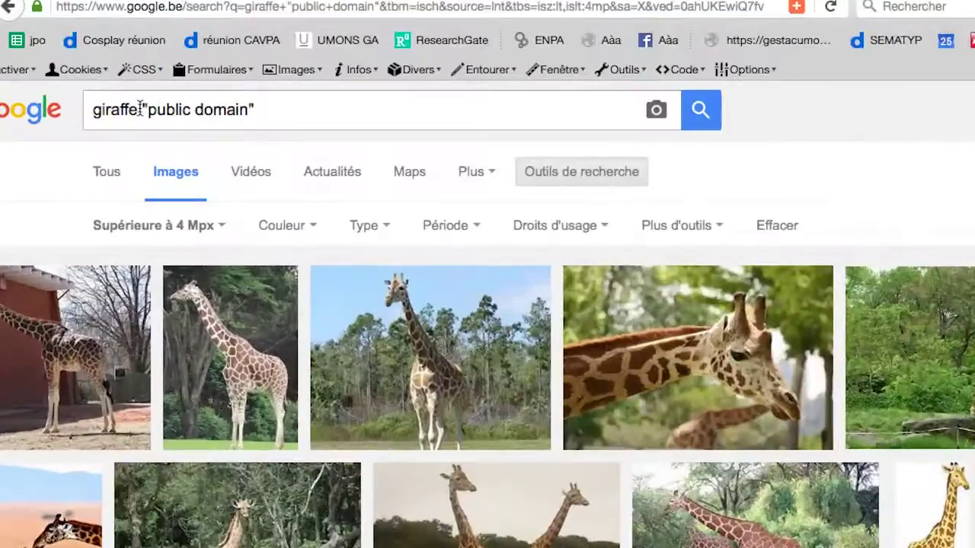
Step: Search Google Images for celtic design "public domain" and set the size filter to Toutes les tailles
{"action": "double_click", "coordinate": [140, 109]}
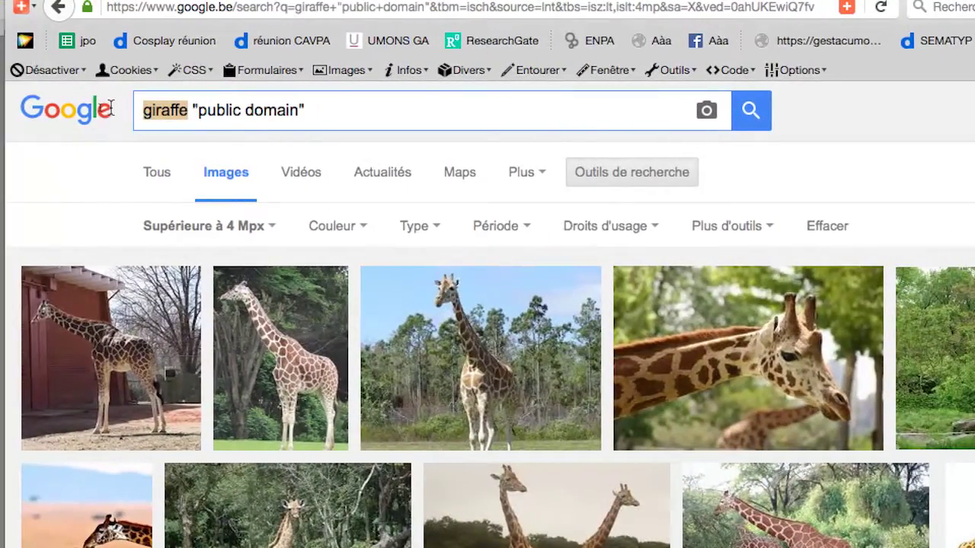
{"action": "type", "text": "celtic des"}
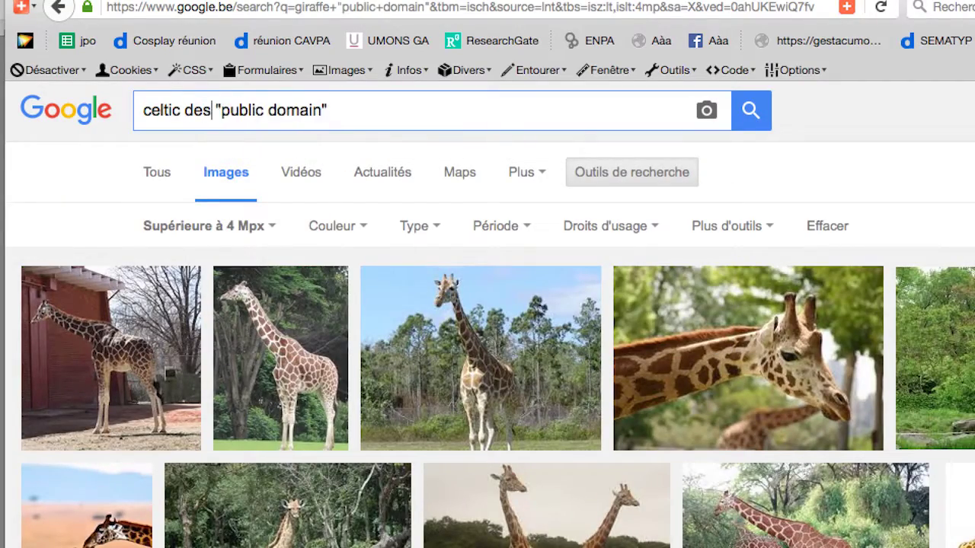
{"action": "type", "text": "ign"}
{"action": "key", "text": "Return"}
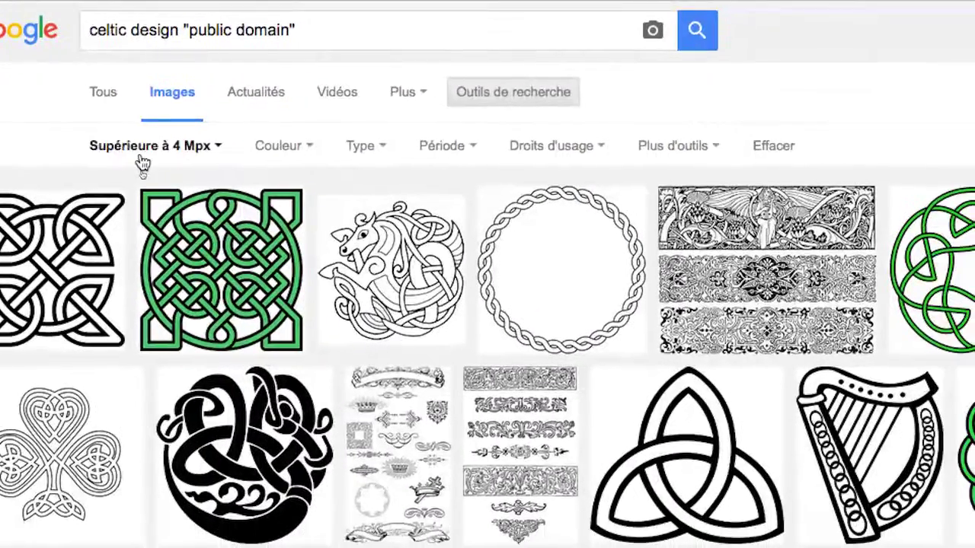
{"action": "left_click", "coordinate": [187, 177]}
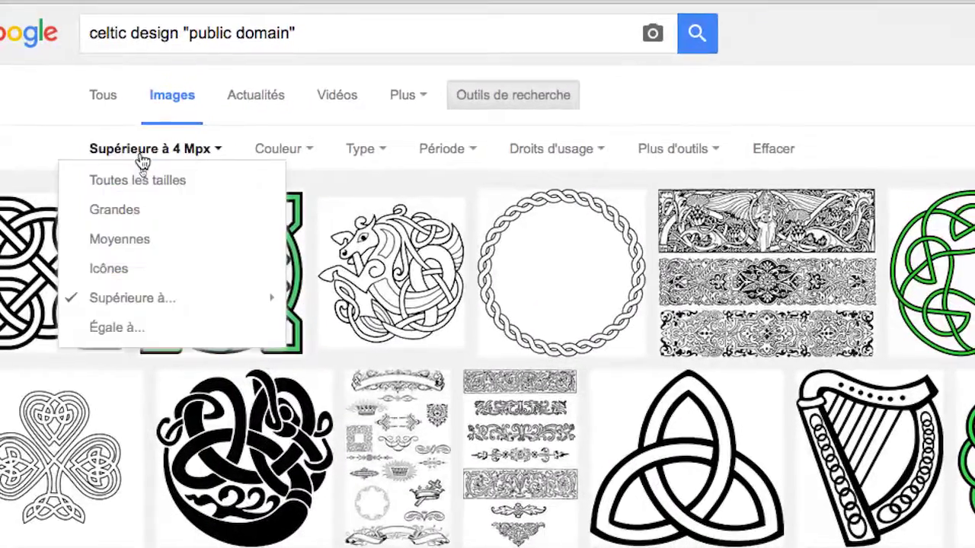
{"action": "left_click", "coordinate": [135, 183]}
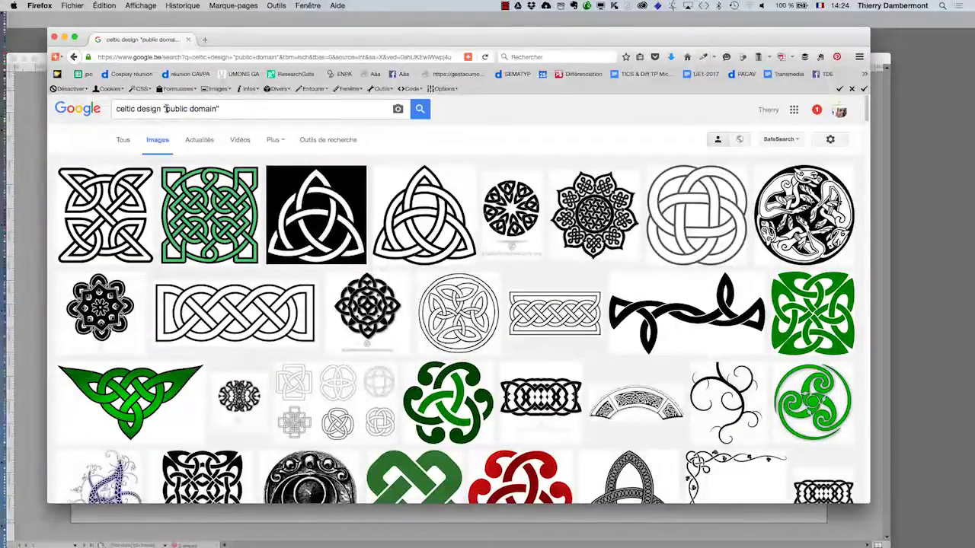
Step: Find the dark red woven rope border among the celtic results and display the image on its own
{"action": "left_click_drag", "start_coordinate": [162, 109], "coordinate": [115, 109]}
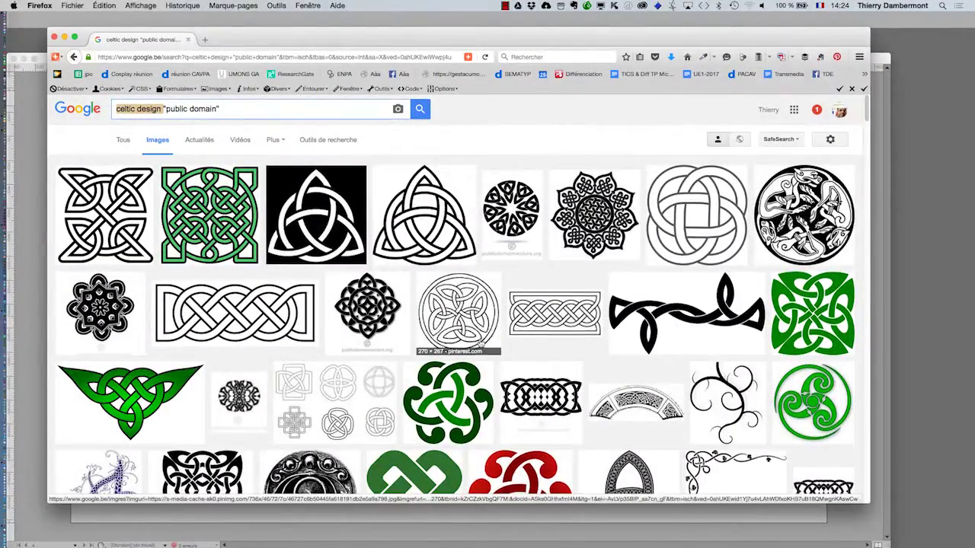
{"action": "scroll", "coordinate": [472, 344], "scroll_direction": "down", "scroll_amount": 2}
{"action": "scroll", "coordinate": [478, 342], "scroll_direction": "down", "scroll_amount": 3}
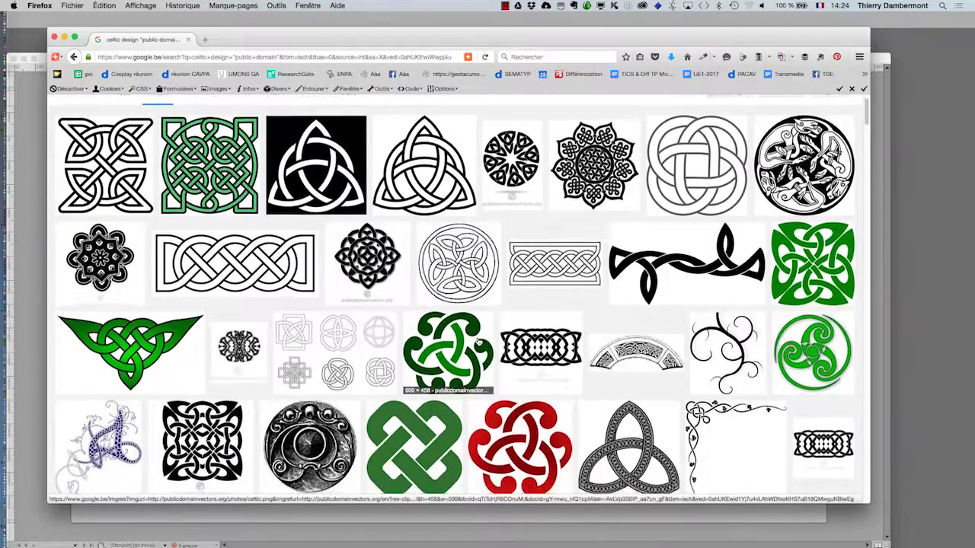
{"action": "scroll", "coordinate": [478, 340], "scroll_direction": "down", "scroll_amount": 3}
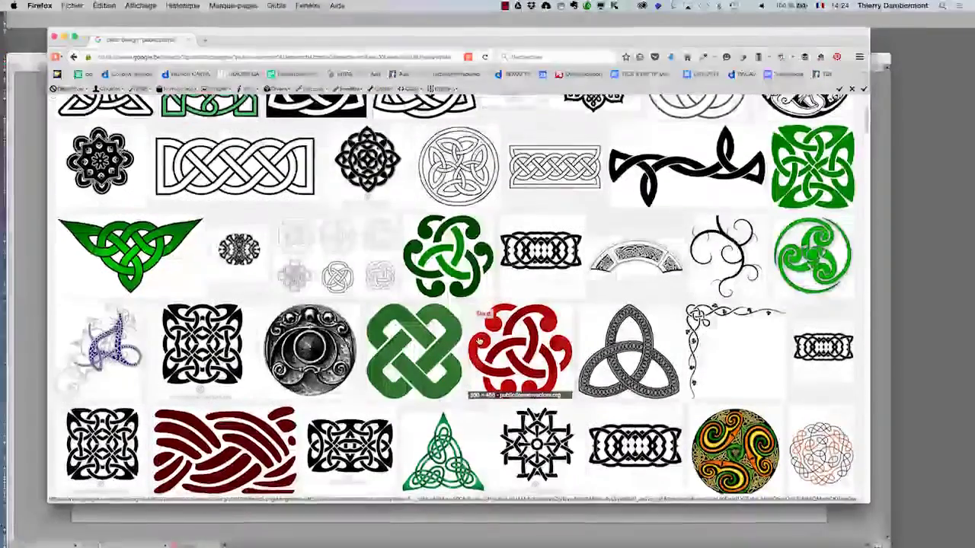
{"action": "scroll", "coordinate": [478, 341], "scroll_direction": "down", "scroll_amount": 2}
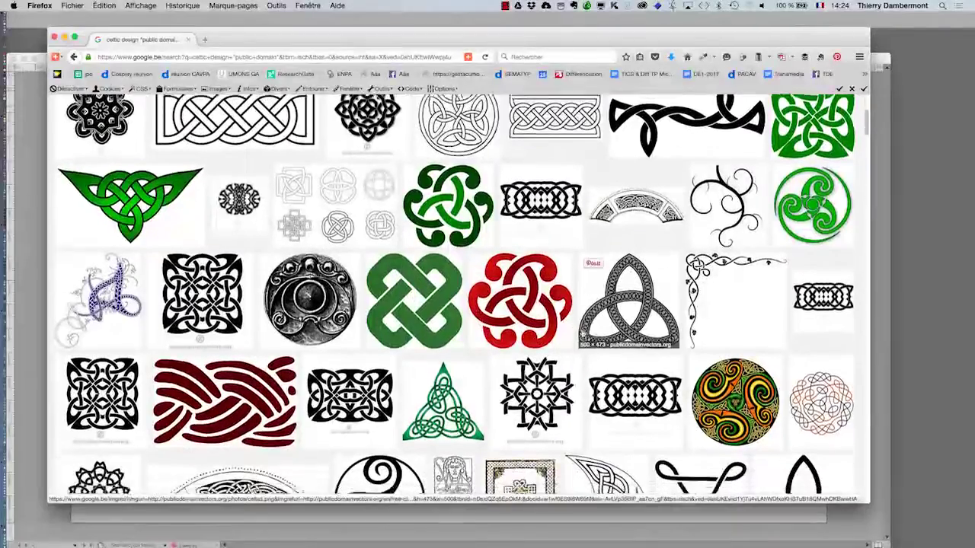
{"action": "left_click", "coordinate": [189, 384]}
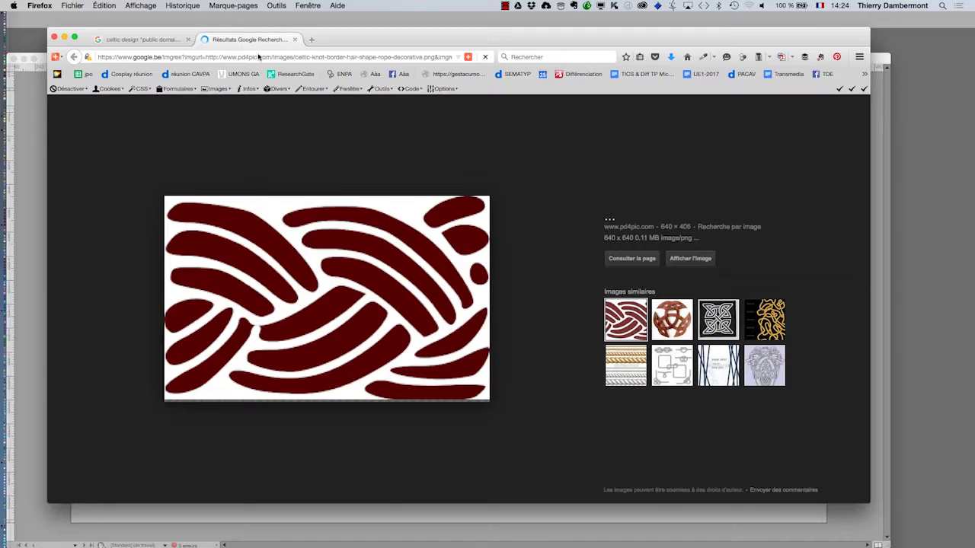
{"action": "left_click", "coordinate": [695, 260]}
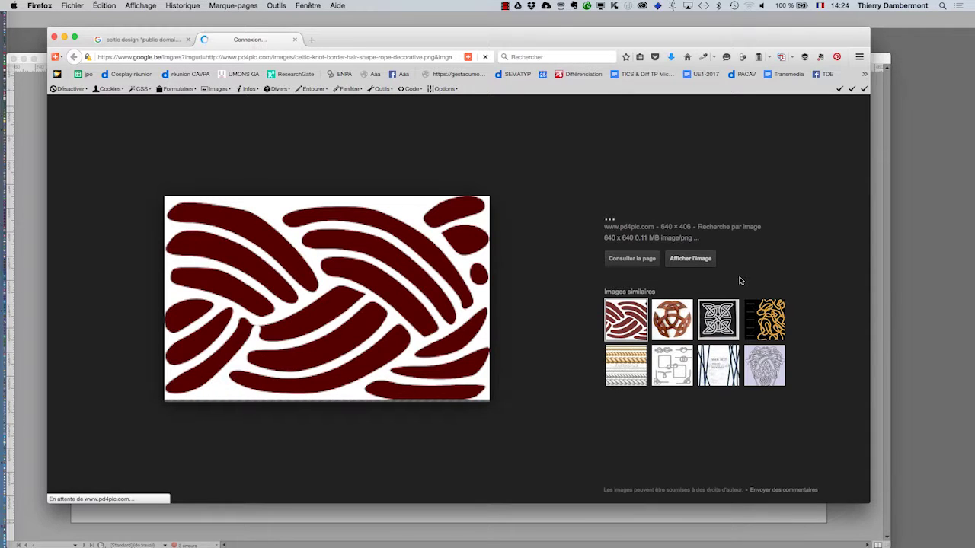
Step: Save the image as celtic-knot-border-hair-shape-rope-decorative.png in the ID jour 1 matin folder on the Bureau
{"action": "right_click", "coordinate": [501, 266]}
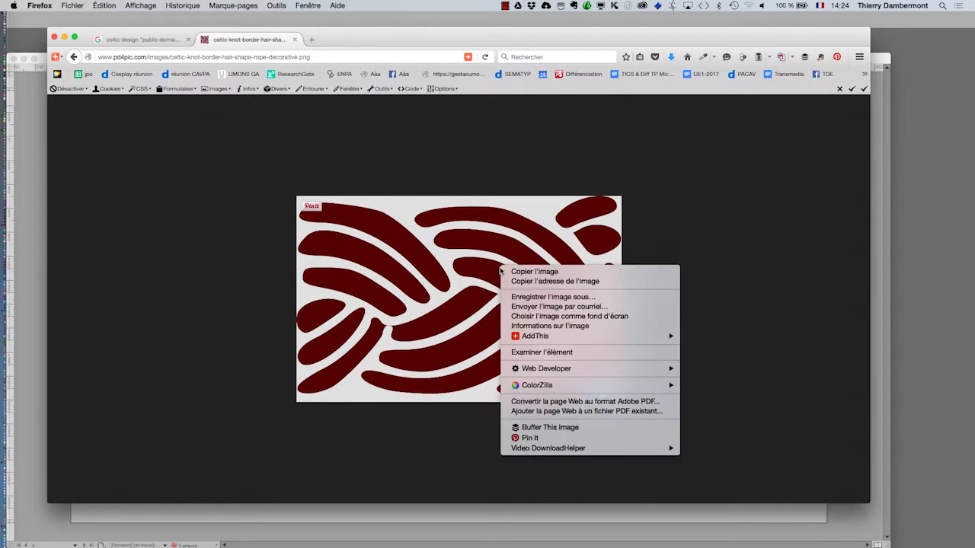
{"action": "left_click", "coordinate": [544, 298]}
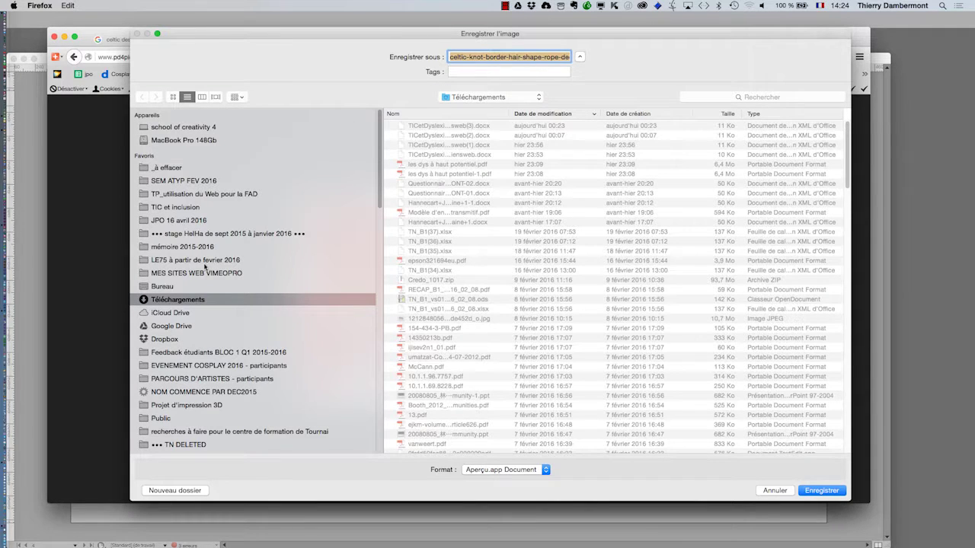
{"action": "left_click", "coordinate": [182, 287]}
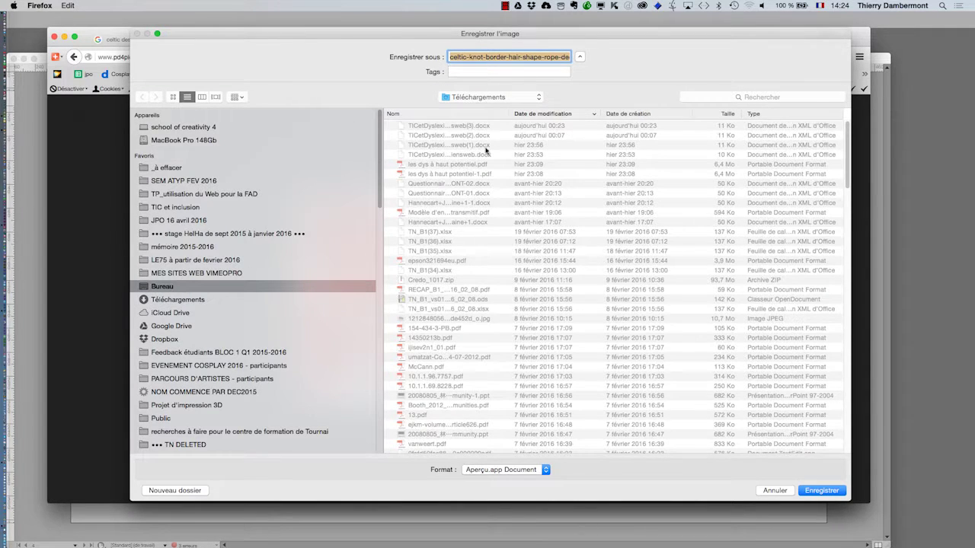
{"action": "left_click", "coordinate": [554, 56]}
{"action": "key", "text": "super+Right"}
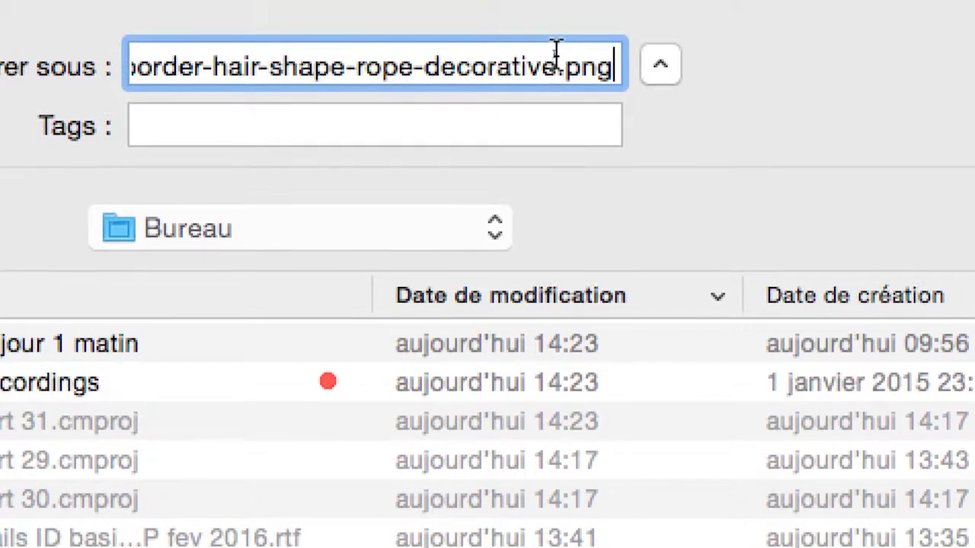
{"action": "left_click_drag", "start_coordinate": [556, 32], "coordinate": [611, 34]}
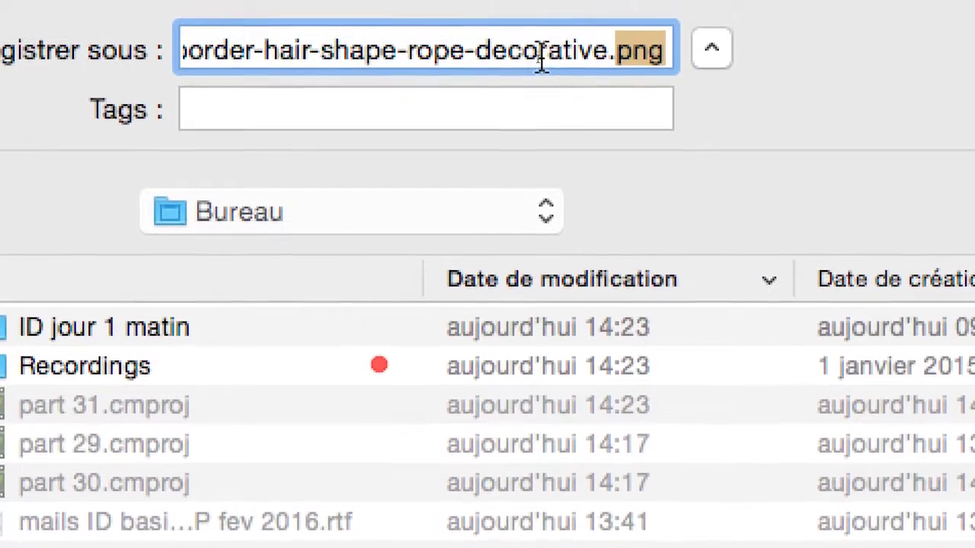
{"action": "left_click", "coordinate": [430, 66]}
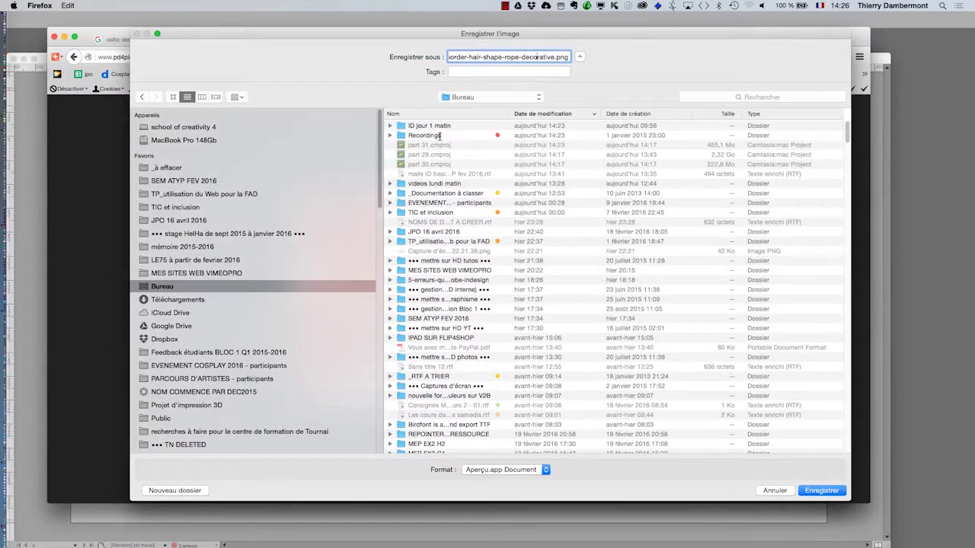
{"action": "double_click", "coordinate": [436, 127]}
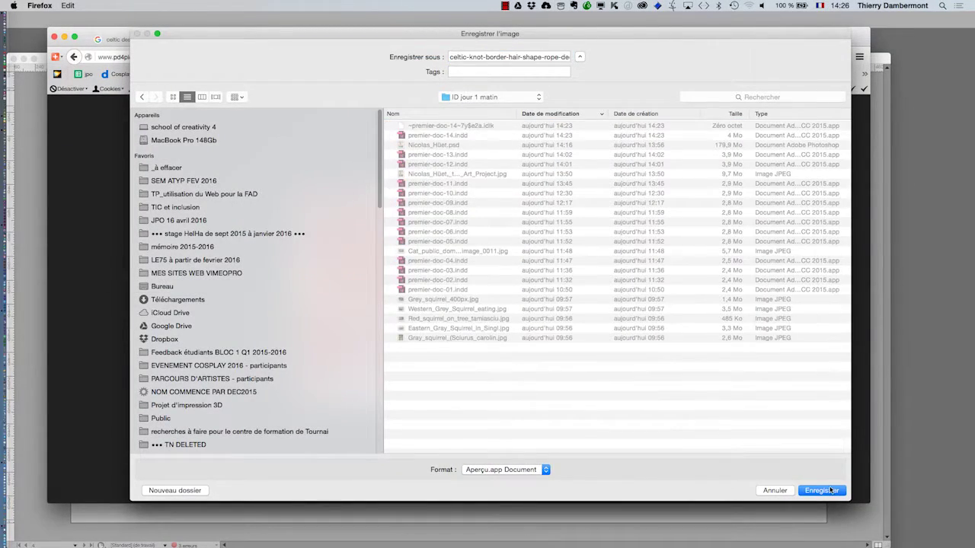
{"action": "left_click", "coordinate": [830, 491]}
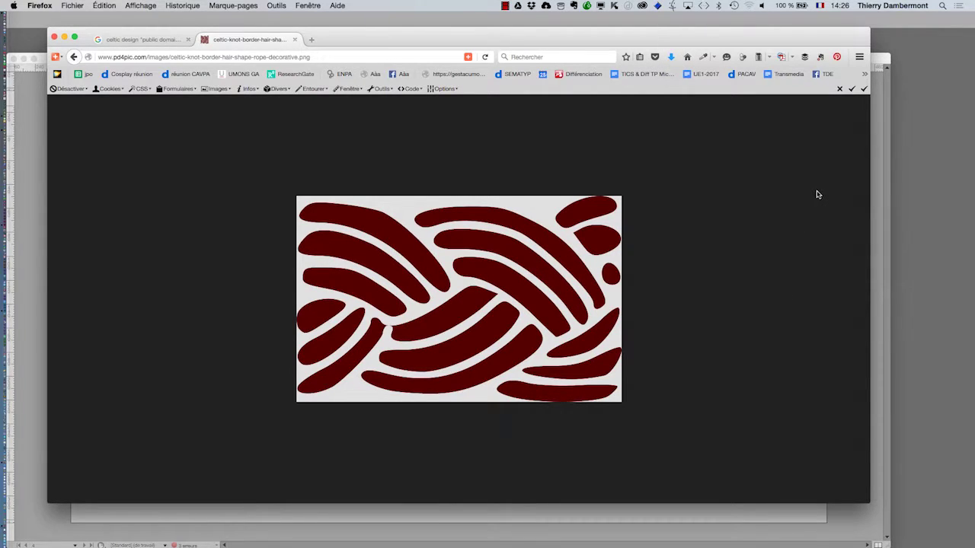
Step: Return to the celtic design image results in Firefox
{"action": "key", "text": "super+Tab"}
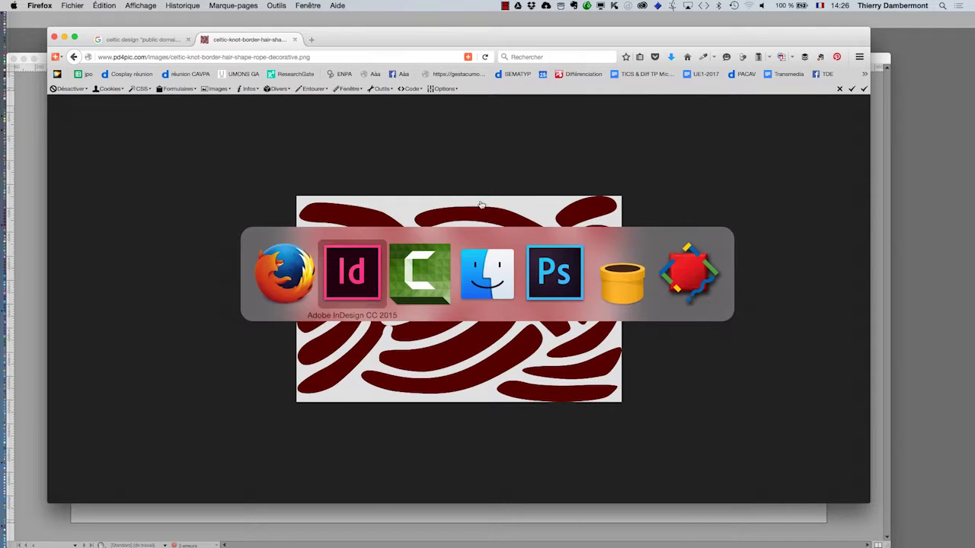
{"action": "left_click", "coordinate": [271, 283]}
{"action": "left_click", "coordinate": [146, 38]}
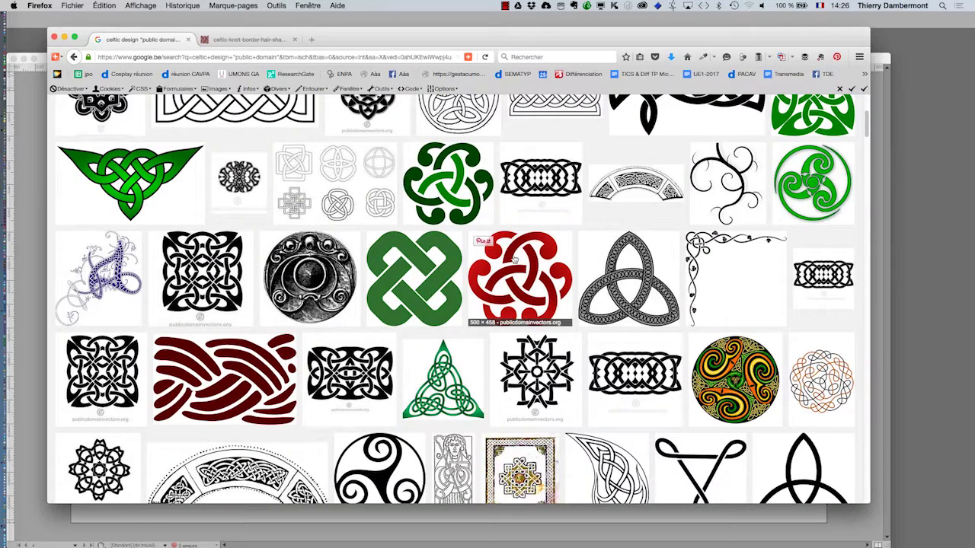
Step: Switch to Photoshop and open the celtic knot PNG from ID jour 1 matin, leaving its missing colour profile unmodified
{"action": "key", "text": "super+Tab"}
{"action": "key", "text": "super+Tab"}
{"action": "key", "text": "super+Tab"}
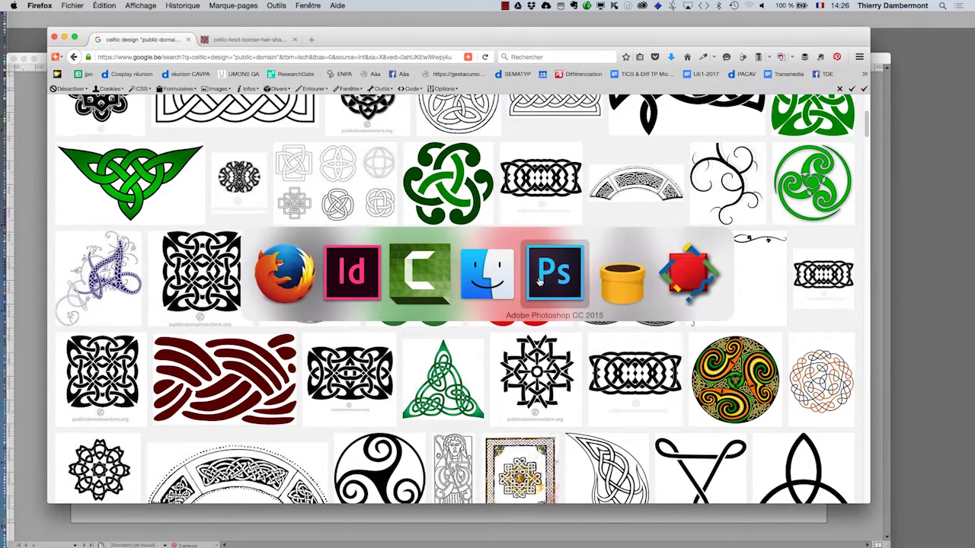
{"action": "left_click", "coordinate": [99, 6]}
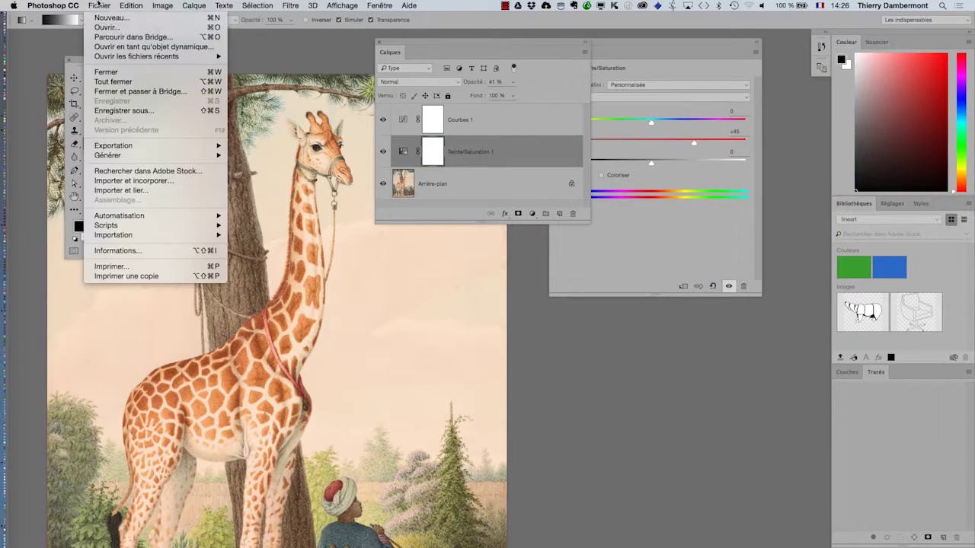
{"action": "left_click", "coordinate": [459, 200]}
{"action": "key", "text": "super+o"}
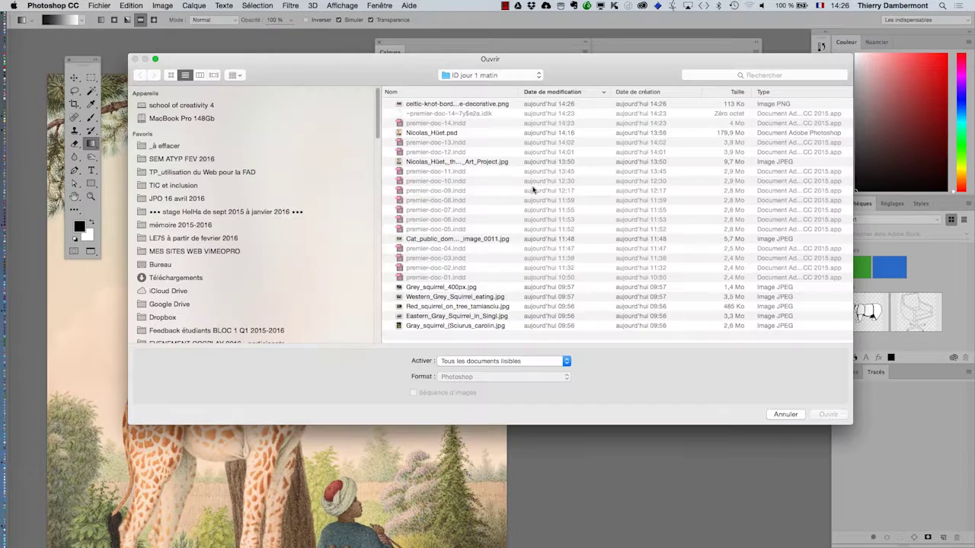
{"action": "left_click", "coordinate": [425, 105]}
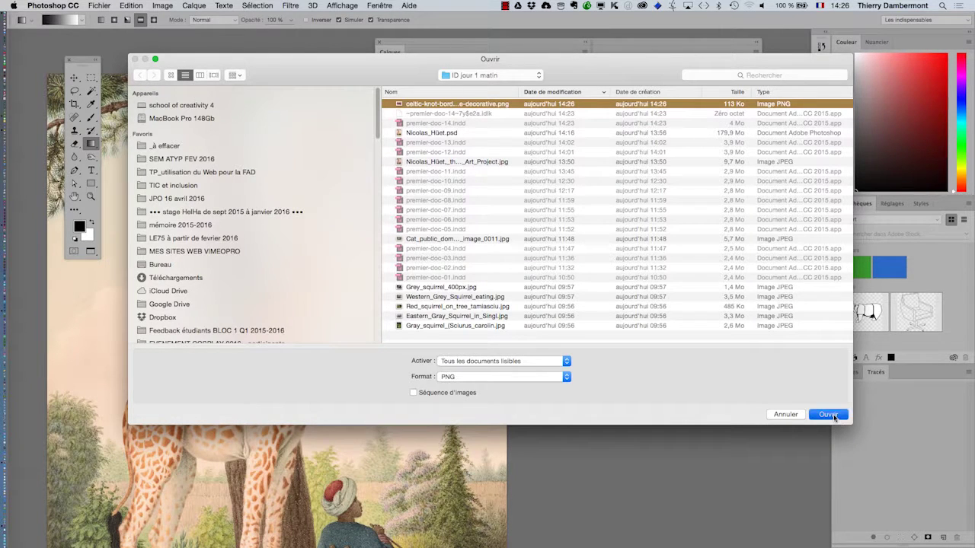
{"action": "left_click", "coordinate": [830, 416]}
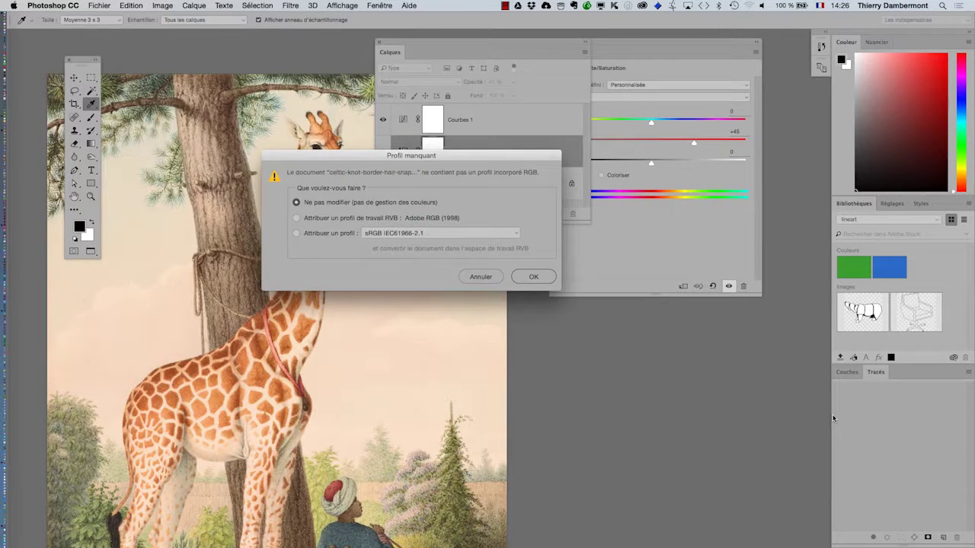
{"action": "left_click", "coordinate": [534, 277]}
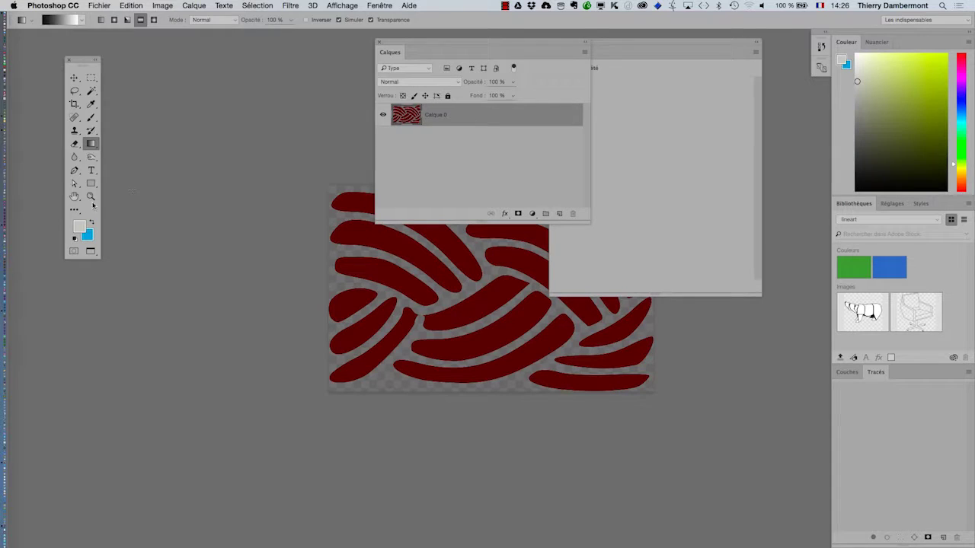
Step: Narrow the Calques panel and move it so that it no longer covers the rope pattern
{"action": "left_click", "coordinate": [74, 196]}
{"action": "left_click_drag", "start_coordinate": [354, 285], "coordinate": [171, 249]}
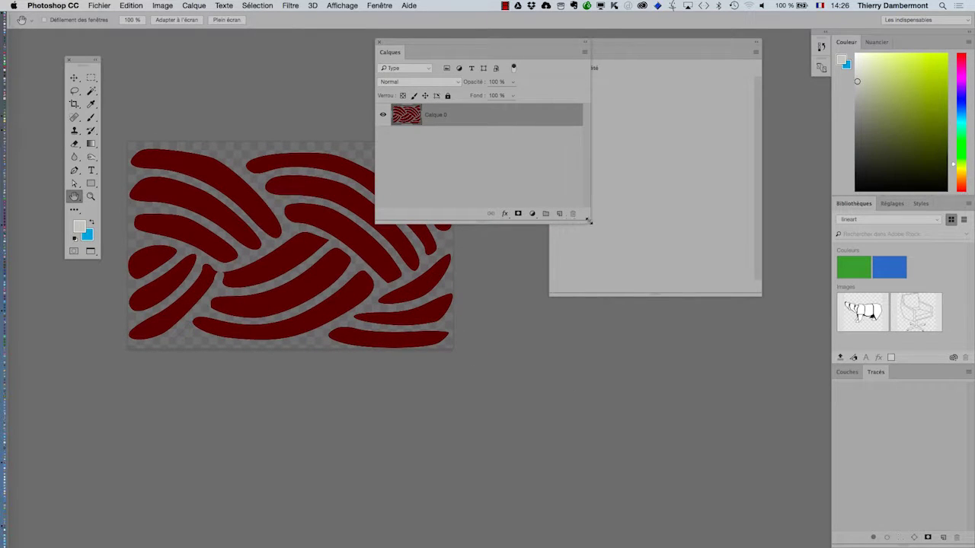
{"action": "left_click_drag", "start_coordinate": [589, 223], "coordinate": [524, 218]}
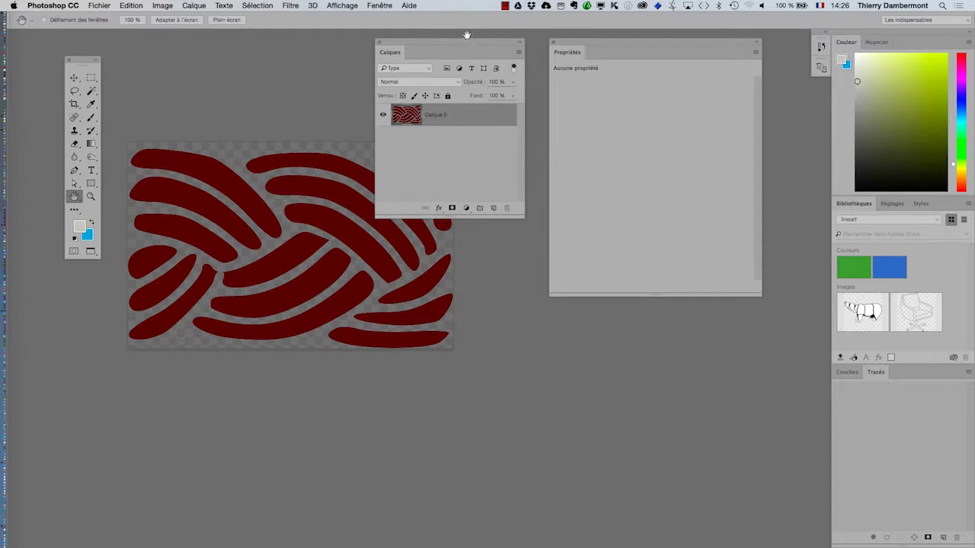
{"action": "left_click_drag", "start_coordinate": [473, 44], "coordinate": [579, 212]}
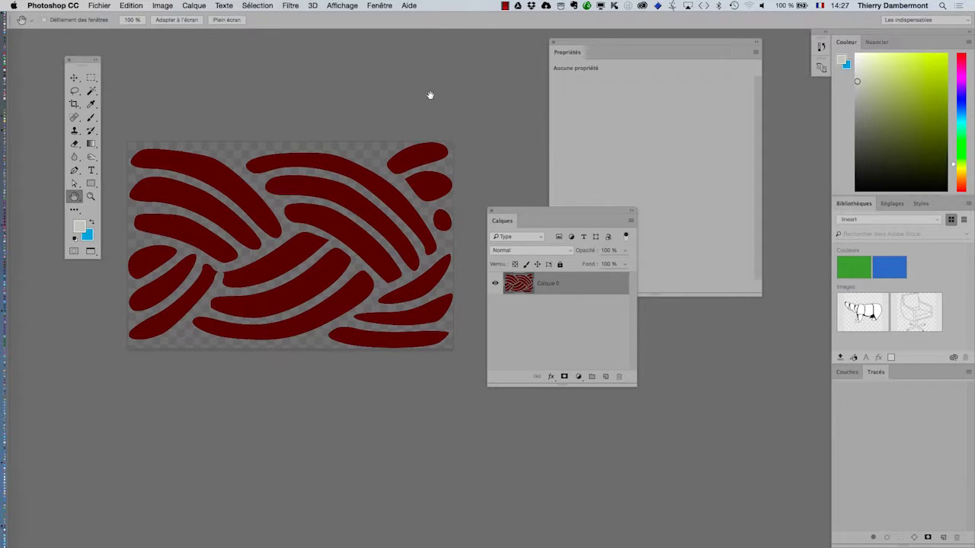
Step: Convert the red rope pattern to the Niveaux de gris colour mode, discarding its colour information
{"action": "scroll", "coordinate": [387, 198], "scroll_direction": "up", "scroll_amount": 1}
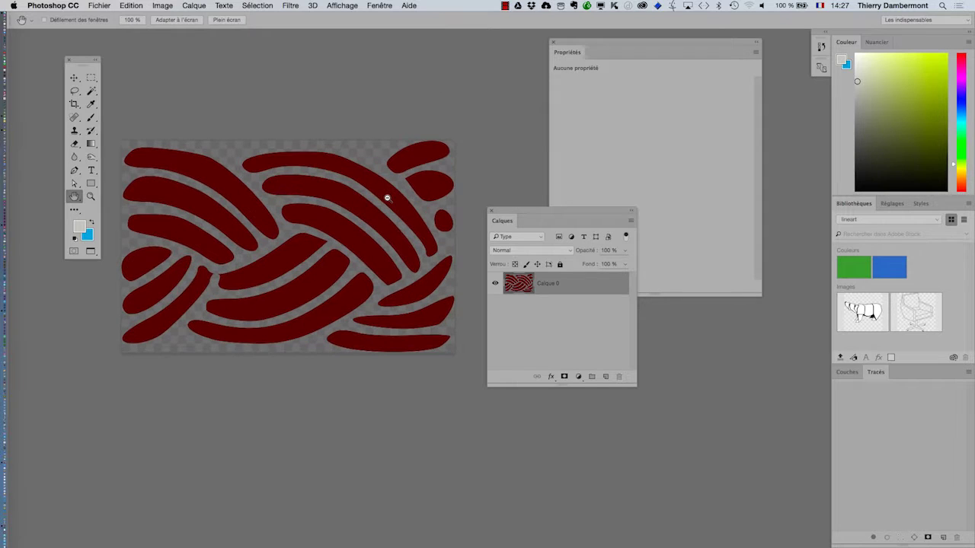
{"action": "scroll", "coordinate": [387, 198], "scroll_direction": "up", "scroll_amount": 1}
{"action": "left_click", "coordinate": [162, 5]}
{"action": "mouse_move", "coordinate": [168, 17]}
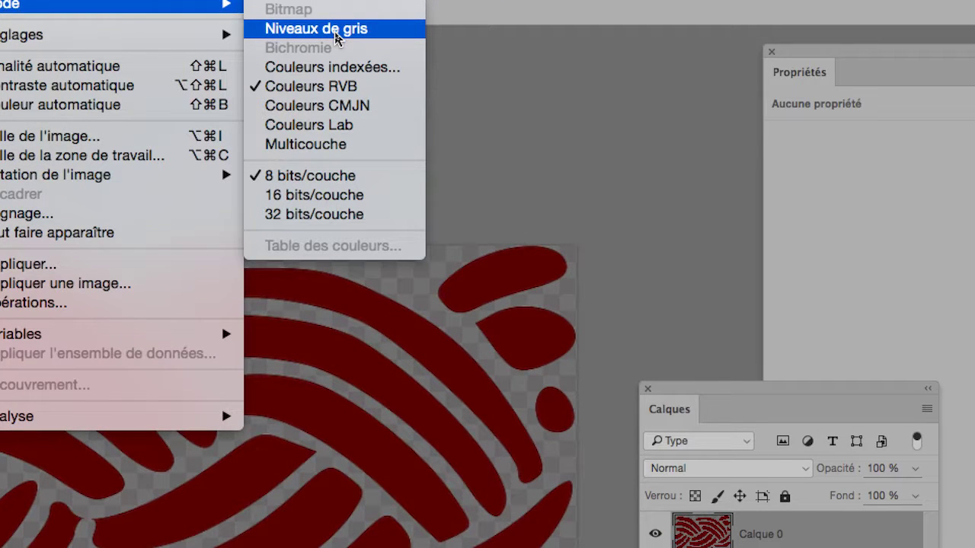
{"action": "left_click", "coordinate": [336, 38]}
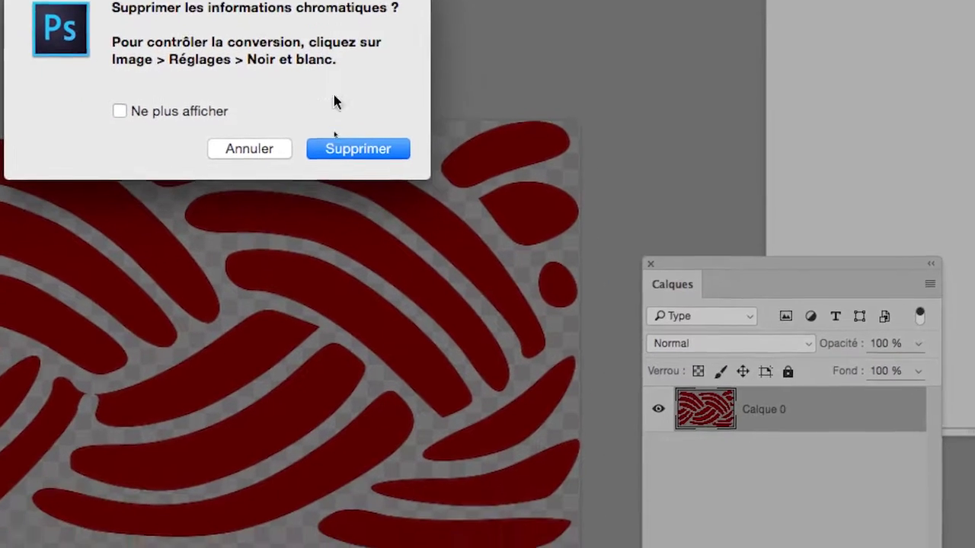
{"action": "left_click", "coordinate": [351, 151]}
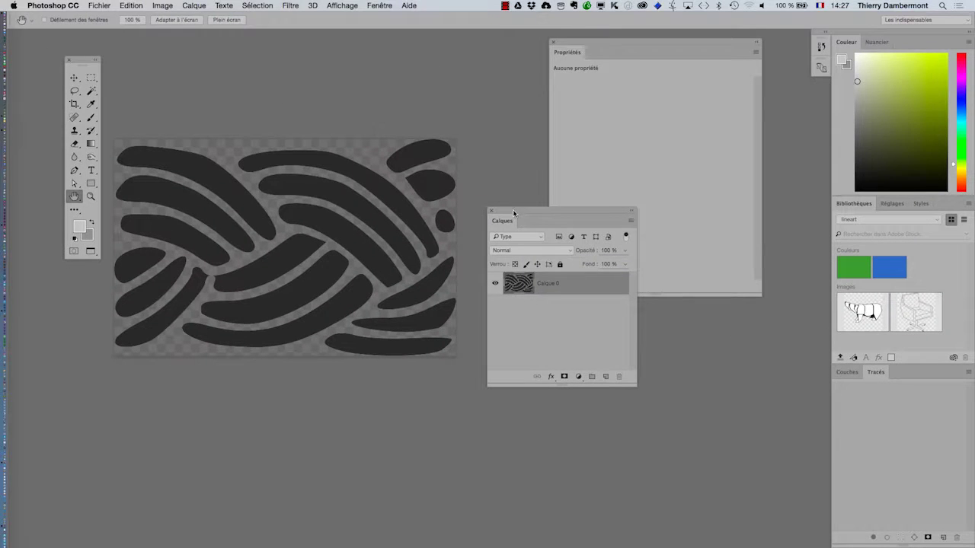
Step: Move the Calques panel below the Propriétés panel, clear of the artwork, and reposition the pattern in the workspace
{"action": "left_click_drag", "start_coordinate": [559, 208], "coordinate": [600, 173]}
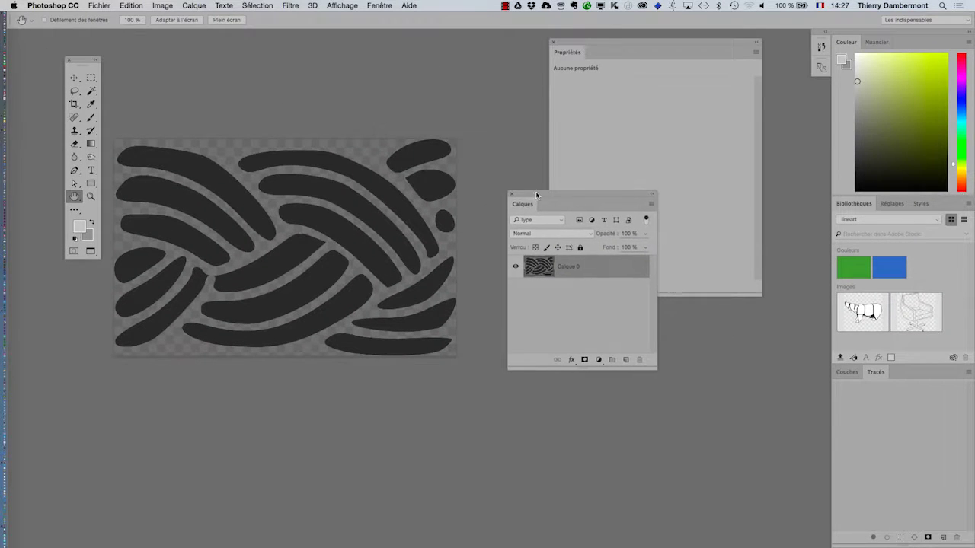
{"action": "left_click_drag", "start_coordinate": [536, 195], "coordinate": [540, 193]}
{"action": "left_click_drag", "start_coordinate": [412, 185], "coordinate": [436, 161]}
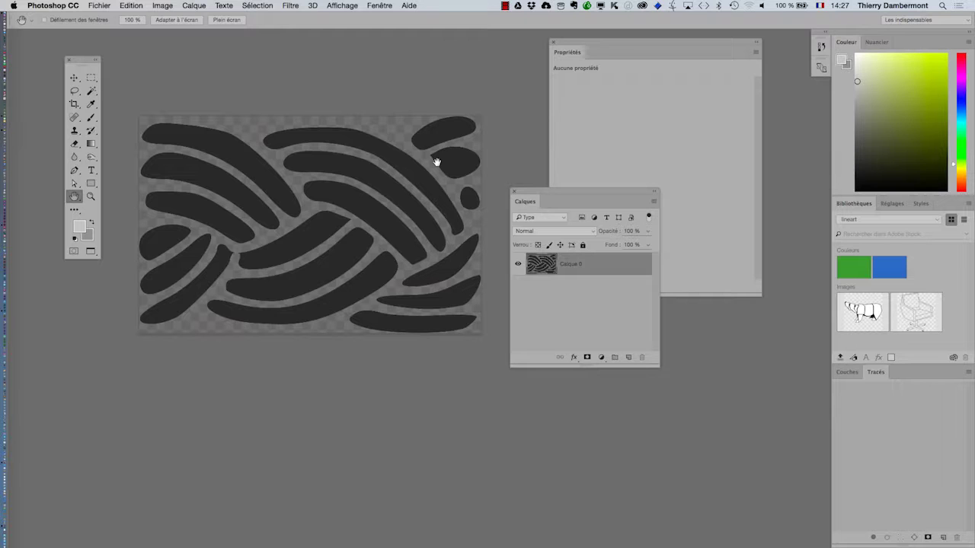
{"action": "key", "text": "super+Tab"}
{"action": "key", "text": "super+Tab"}
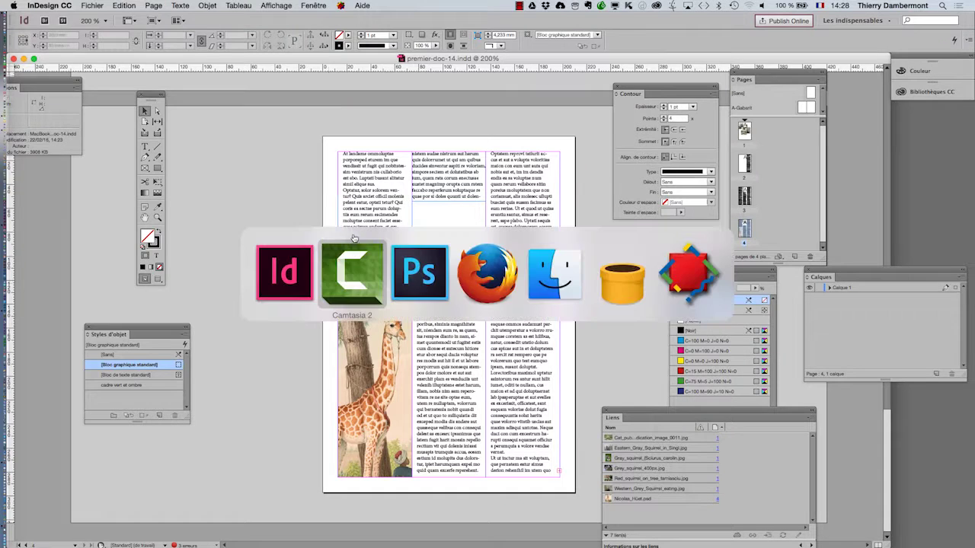
{"action": "key", "text": "super+Tab"}
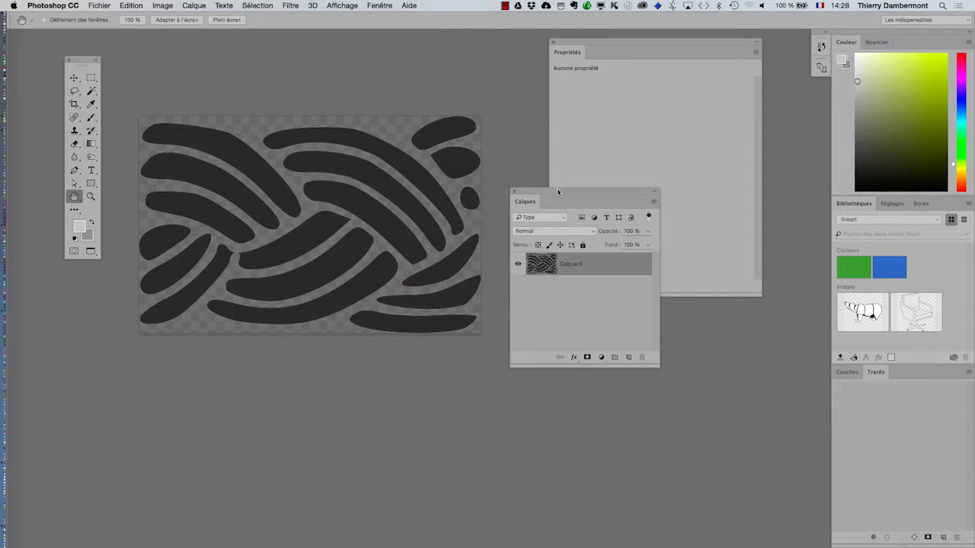
{"action": "left_click_drag", "start_coordinate": [560, 194], "coordinate": [623, 329]}
Step: Check the colour modes available for the greyscale pattern and look closely at its transparent areas
{"action": "left_click", "coordinate": [162, 6]}
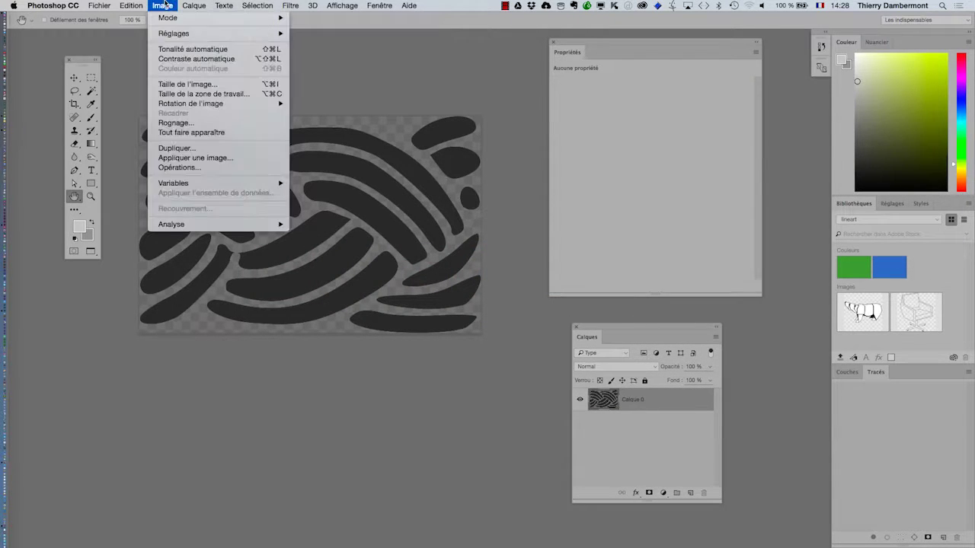
{"action": "mouse_move", "coordinate": [174, 18]}
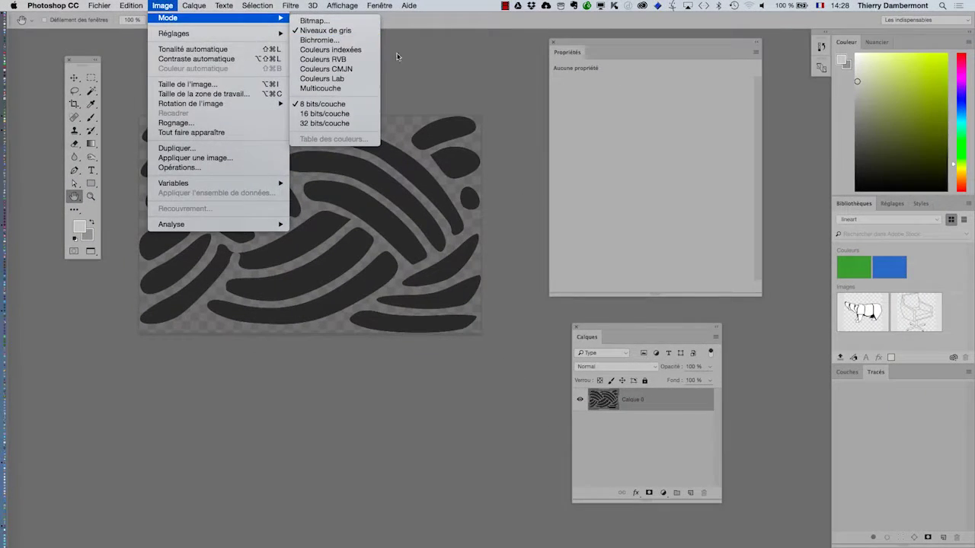
{"action": "left_click", "coordinate": [424, 88]}
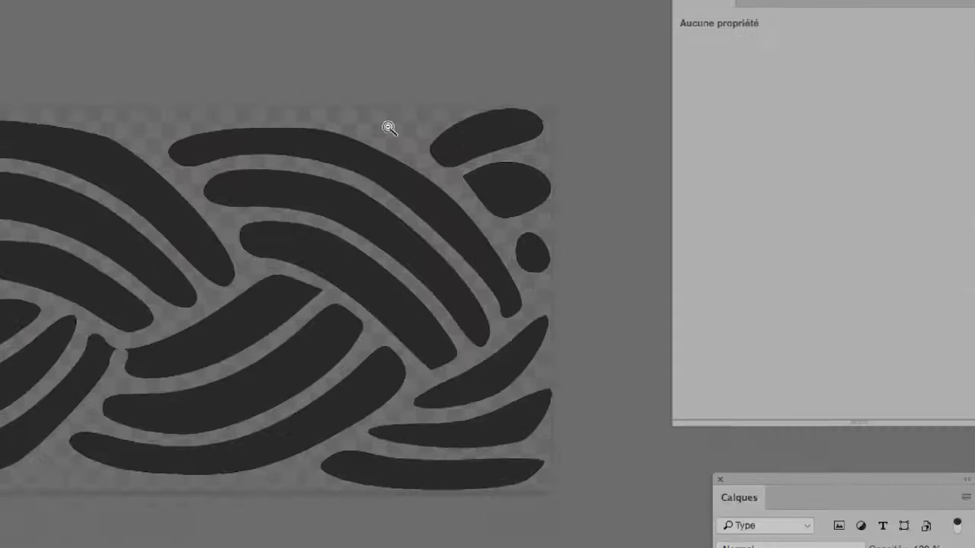
{"action": "key", "text": "z"}
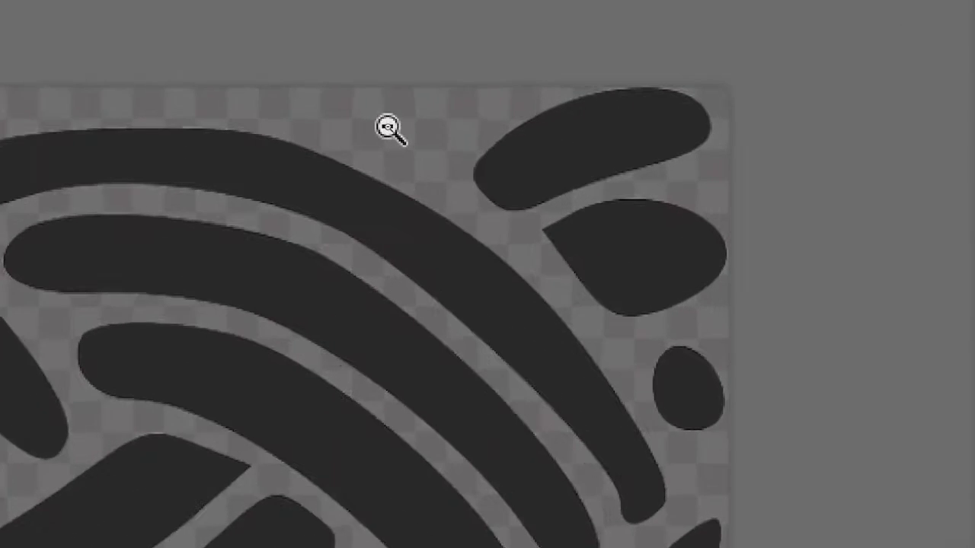
{"action": "key", "text": "h"}
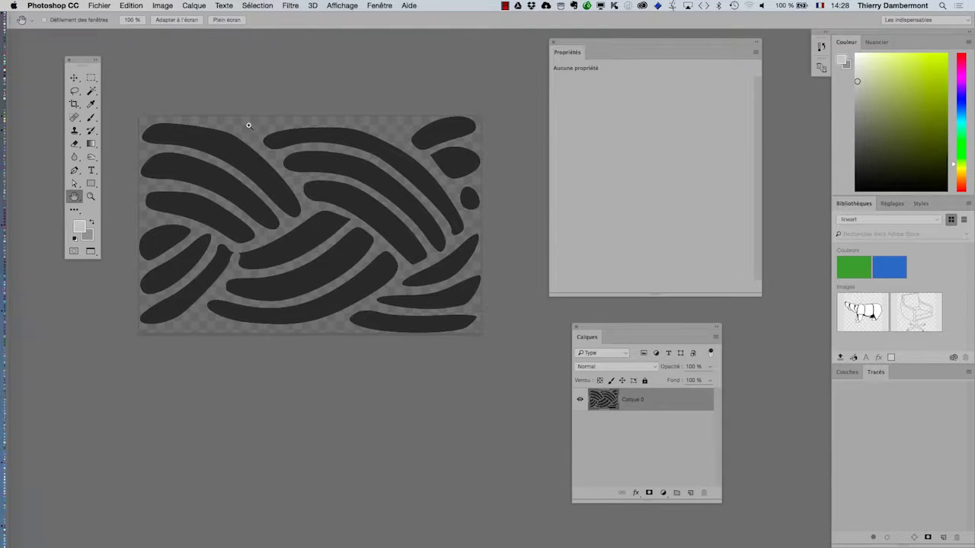
Step: Flatten the image so the rope pattern sits on an opaque white background layer
{"action": "key", "text": "super+Tab"}
{"action": "key", "text": "super+Tab"}
{"action": "key", "text": "super+Tab"}
{"action": "left_click", "coordinate": [195, 6]}
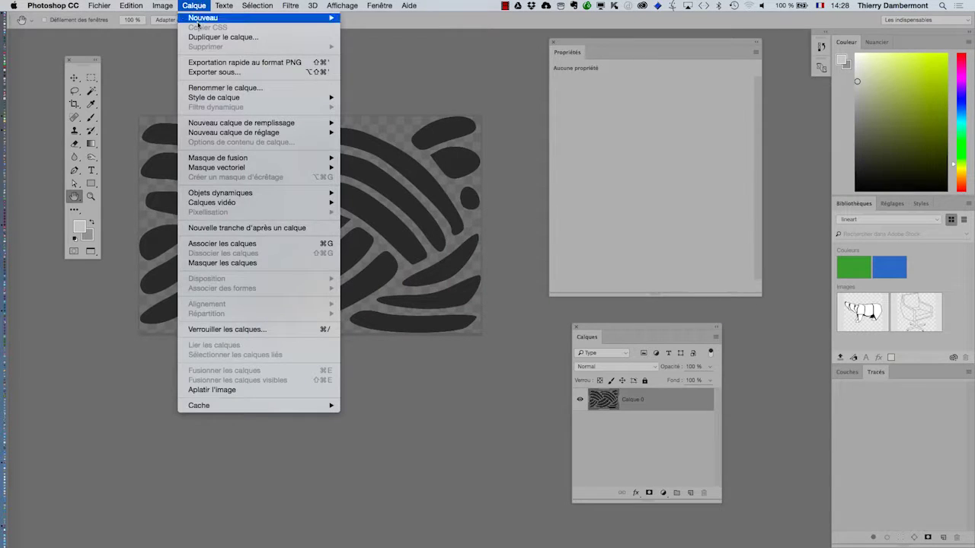
{"action": "left_click", "coordinate": [244, 392]}
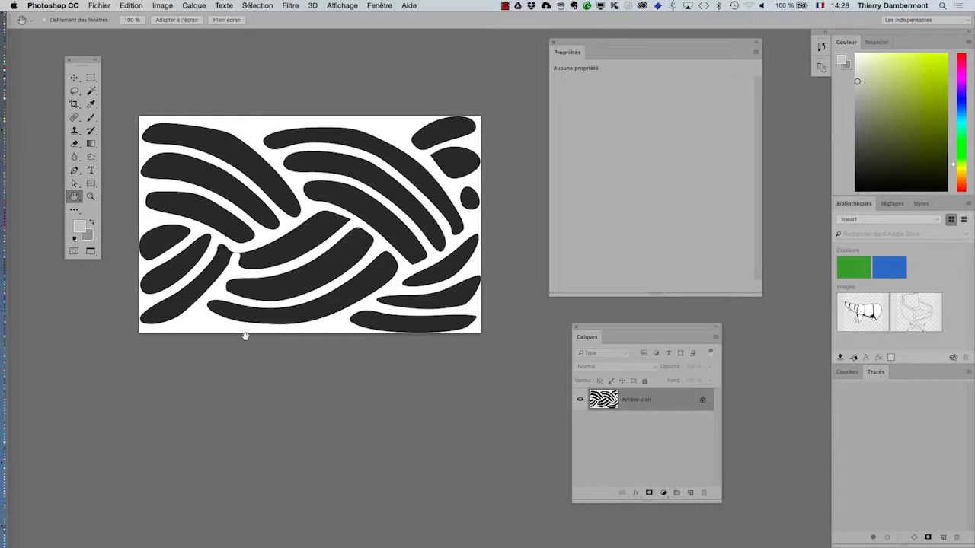
{"action": "scroll", "coordinate": [302, 280], "scroll_direction": "down", "scroll_amount": 2}
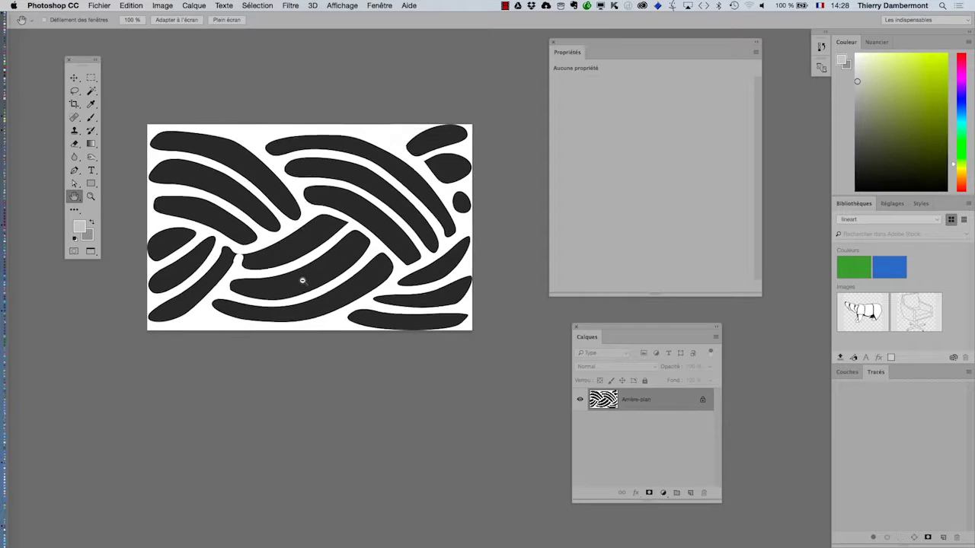
{"action": "scroll", "coordinate": [303, 281], "scroll_direction": "down", "scroll_amount": 2}
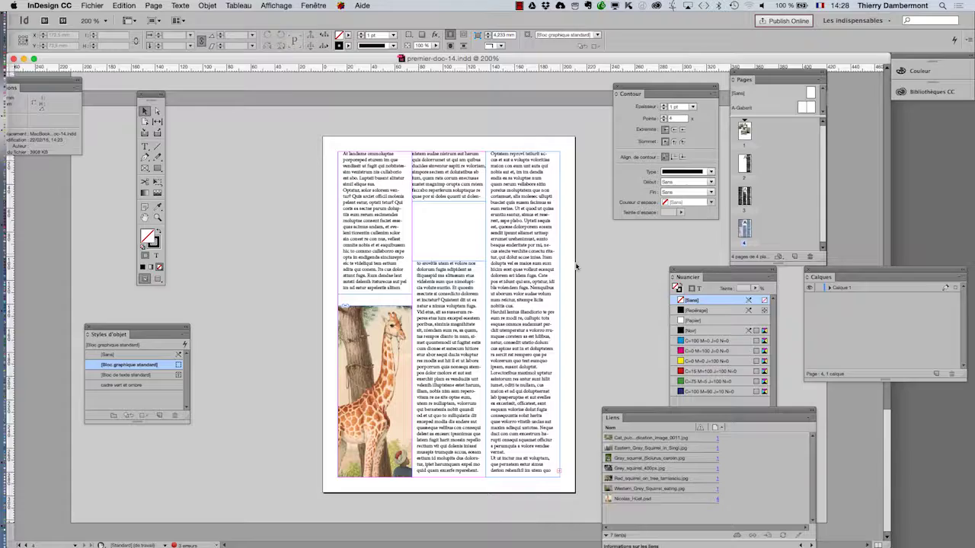
Step: Compare with the InDesign page, return to Photoshop and check the flattened image's colour mode and background layer
{"action": "key", "text": "super+Tab"}
{"action": "left_click", "coordinate": [402, 278]}
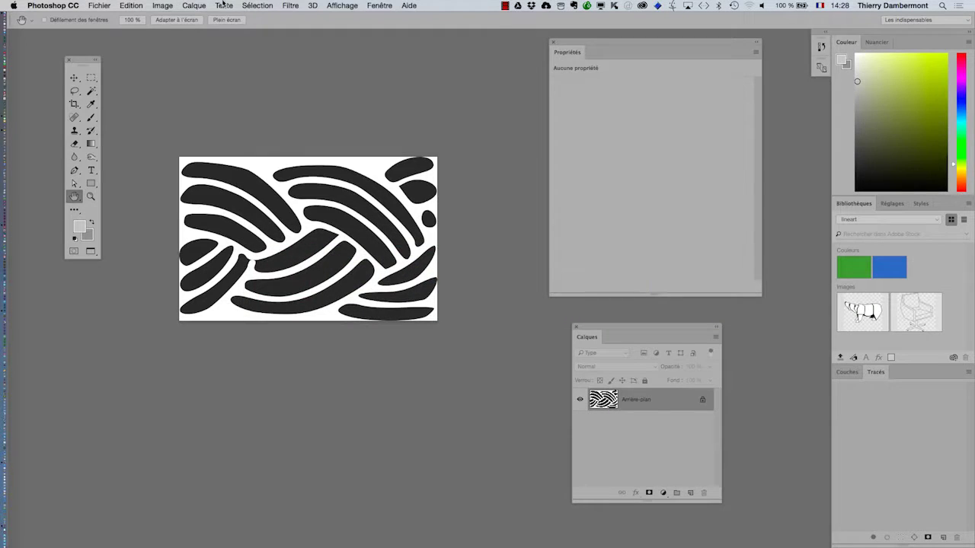
{"action": "left_click", "coordinate": [163, 5]}
{"action": "mouse_move", "coordinate": [169, 17]}
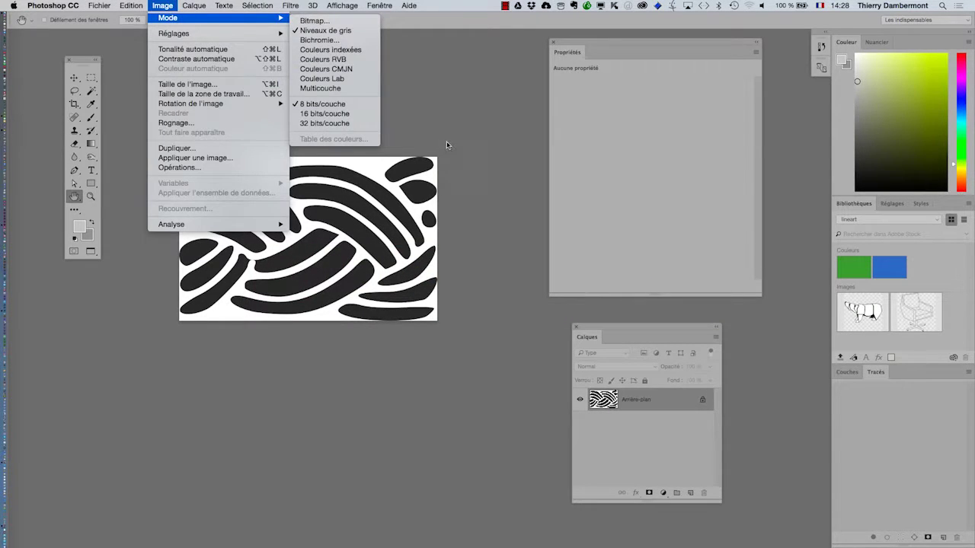
{"action": "left_click", "coordinate": [473, 239]}
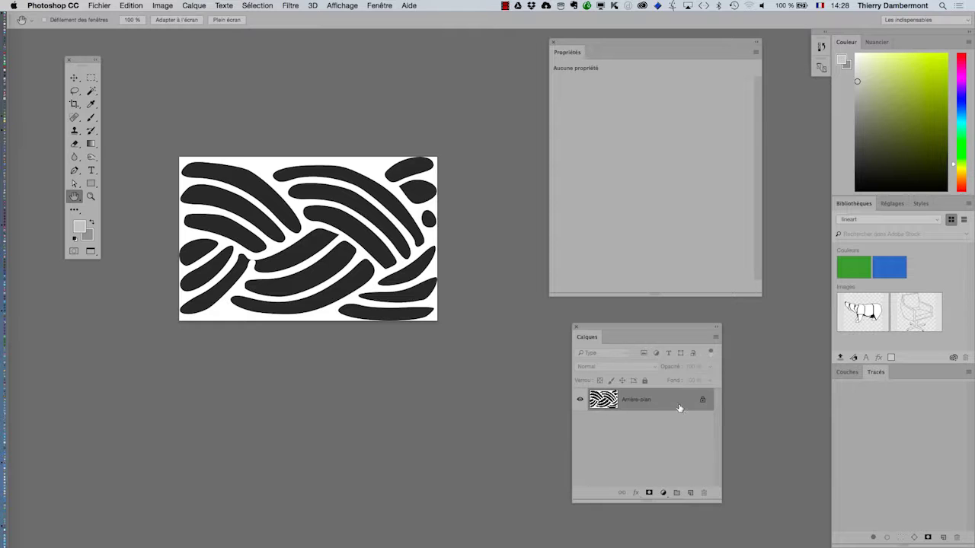
{"action": "left_click_drag", "start_coordinate": [680, 410], "coordinate": [677, 403]}
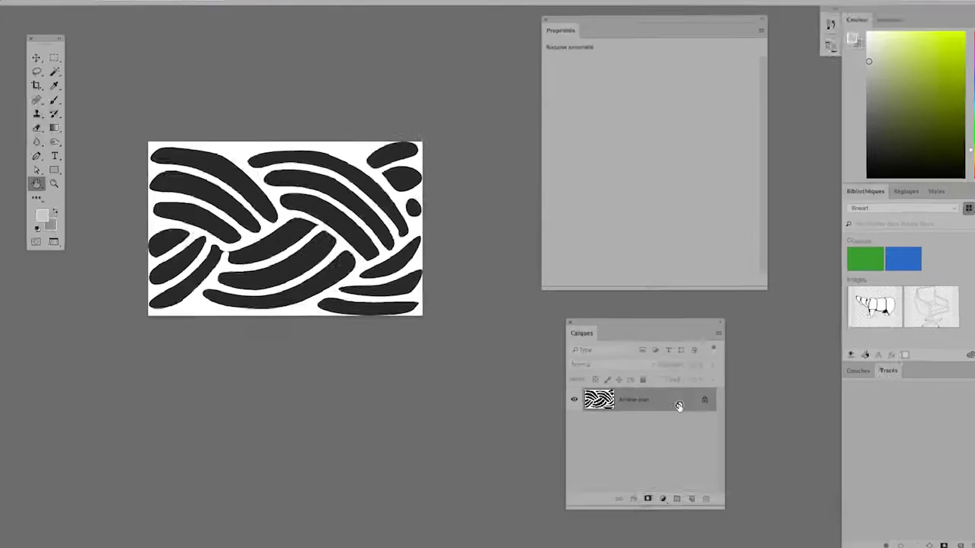
Step: Save the flattened pattern in Photoshop format in the ID jour 1 matin folder under a shortened file name
{"action": "left_click", "coordinate": [100, 5]}
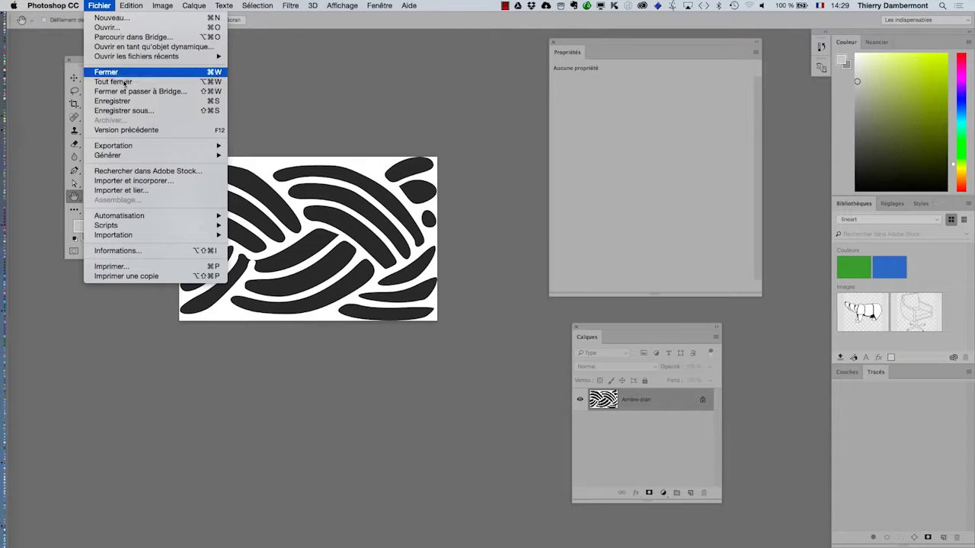
{"action": "left_click", "coordinate": [139, 111]}
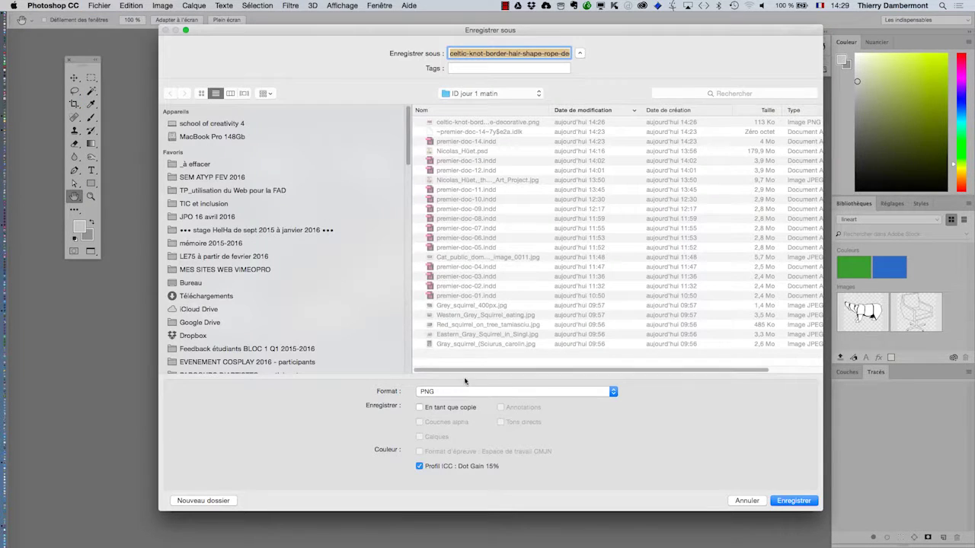
{"action": "left_click", "coordinate": [517, 391]}
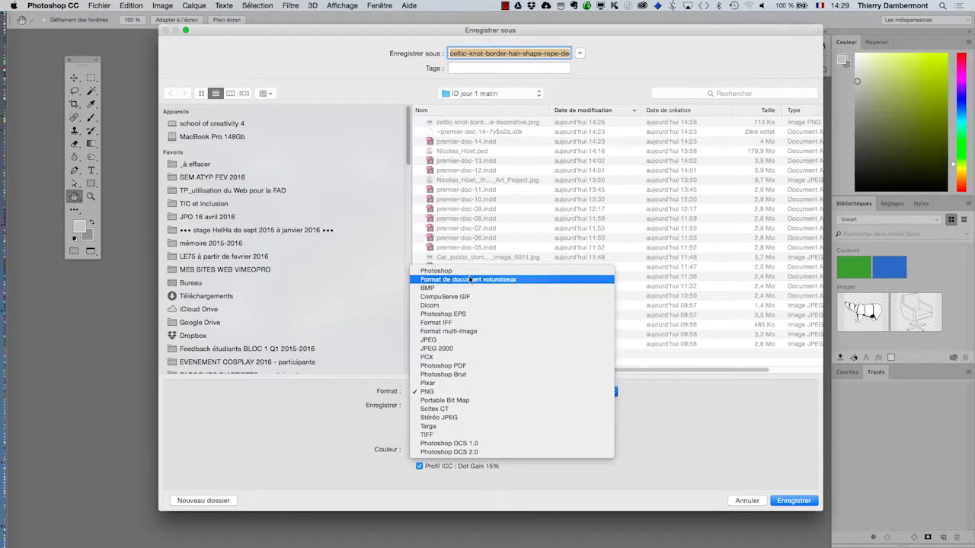
{"action": "left_click", "coordinate": [442, 329]}
{"action": "left_click", "coordinate": [546, 53]}
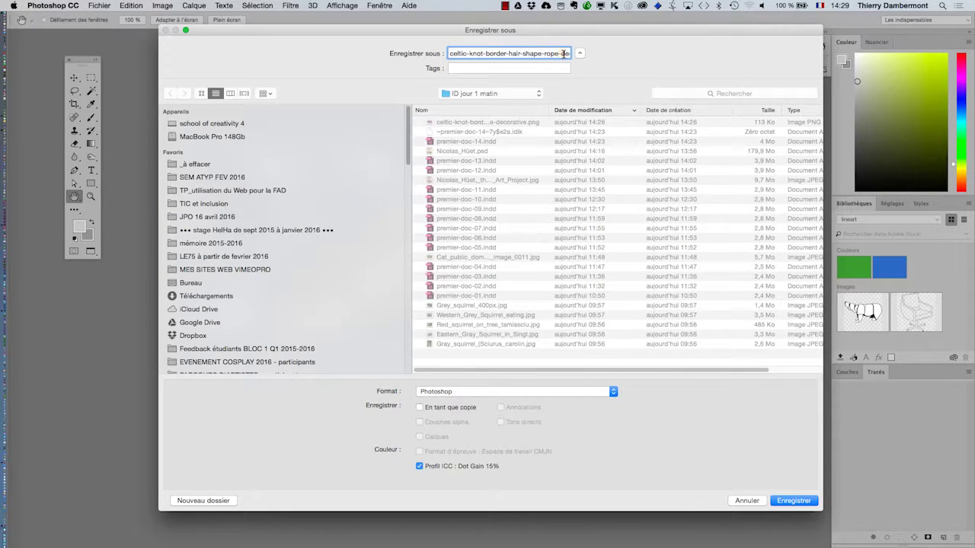
{"action": "left_click", "coordinate": [558, 53]}
{"action": "left_click_drag", "start_coordinate": [559, 53], "coordinate": [506, 53]}
{"action": "key", "text": "BackSpace"}
{"action": "left_click", "coordinate": [789, 507]}
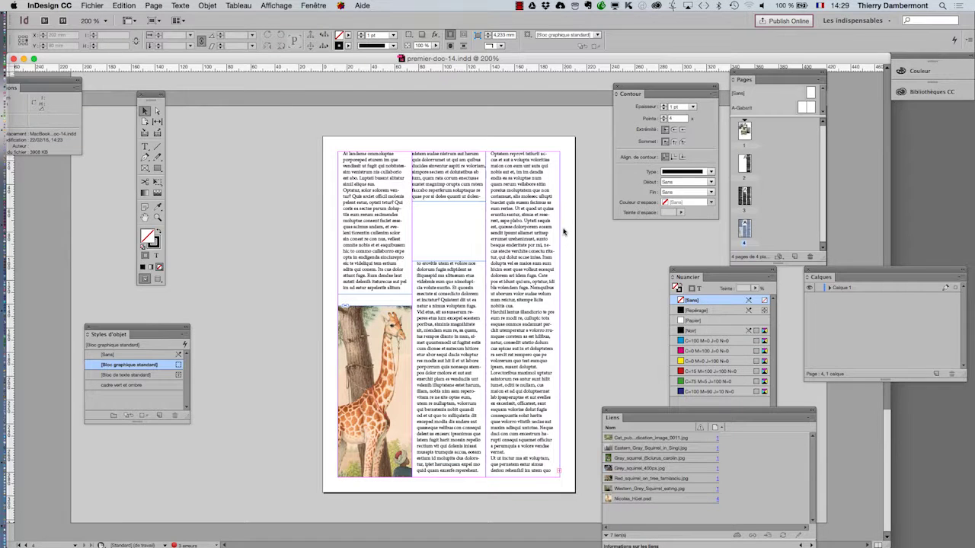
Step: Draw an empty graphic frame about 61.5 mm wide and 43.8 mm high in the middle column's gap on page 4
{"action": "key", "text": "super+equal"}
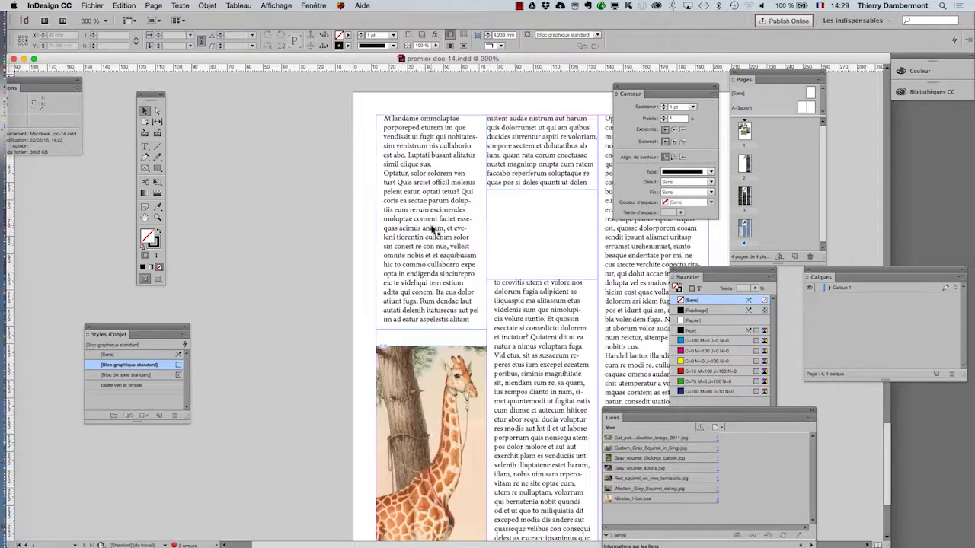
{"action": "left_click", "coordinate": [145, 218]}
{"action": "left_click_drag", "start_coordinate": [524, 204], "coordinate": [333, 166]}
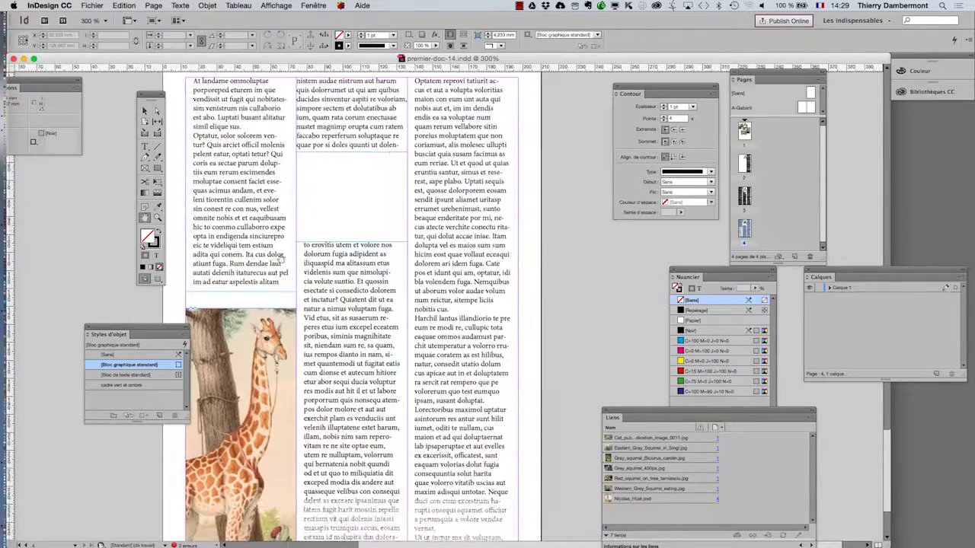
{"action": "scroll", "coordinate": [334, 166], "scroll_direction": "up", "scroll_amount": 3}
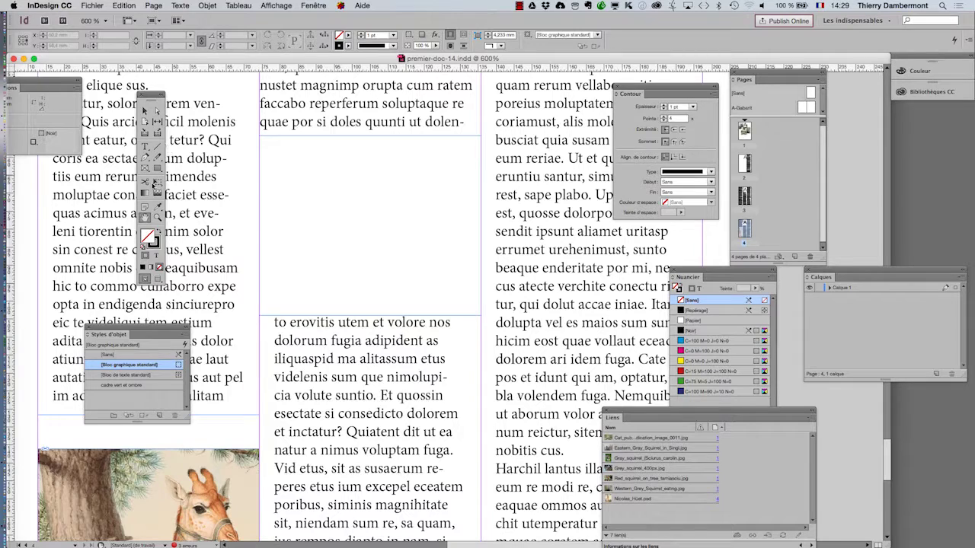
{"action": "left_click", "coordinate": [144, 168]}
{"action": "left_click_drag", "start_coordinate": [261, 141], "coordinate": [480, 298]}
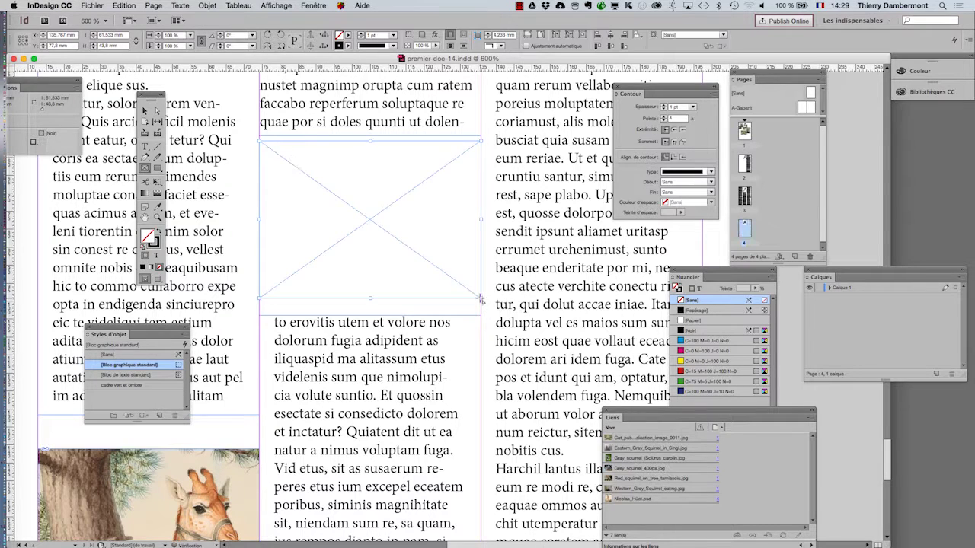
Step: Extend the empty frame's lower edge down to the text below, making the frame about 47 mm high
{"action": "left_click", "coordinate": [144, 110]}
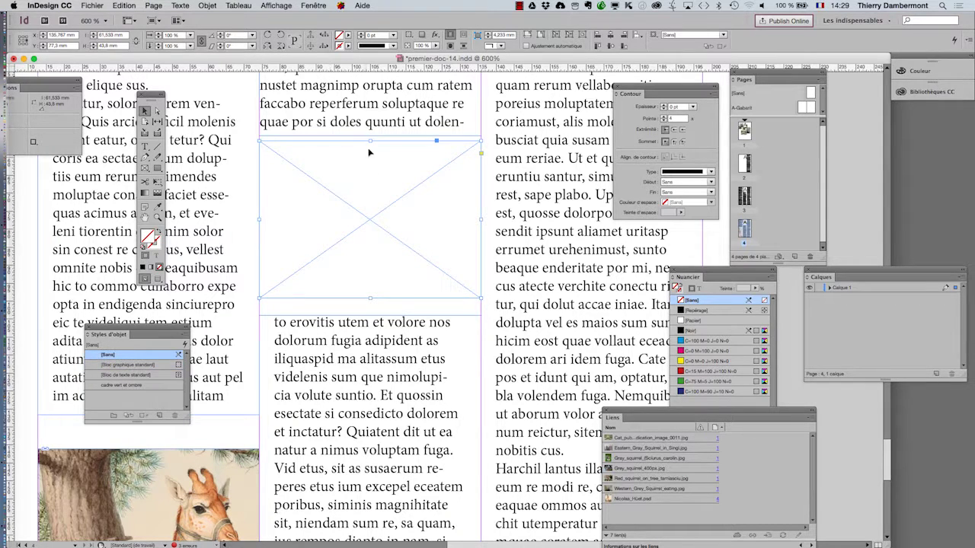
{"action": "left_click_drag", "start_coordinate": [373, 303], "coordinate": [372, 310]}
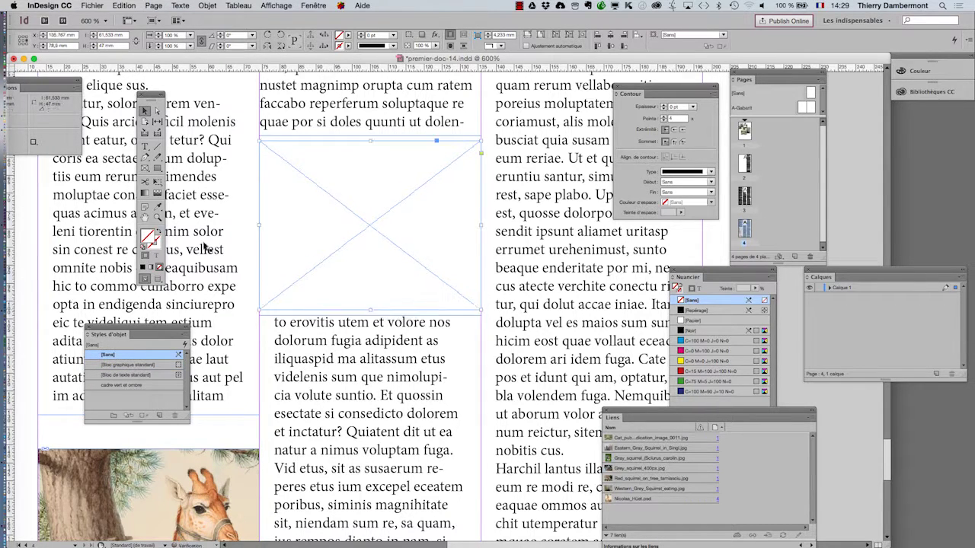
{"action": "left_click", "coordinate": [146, 172]}
{"action": "key", "text": "v"}
Step: Set the empty frame's fitting options to fill the frame proportionally (Remplir le bloc proportionnellement)
{"action": "left_click", "coordinate": [208, 6]}
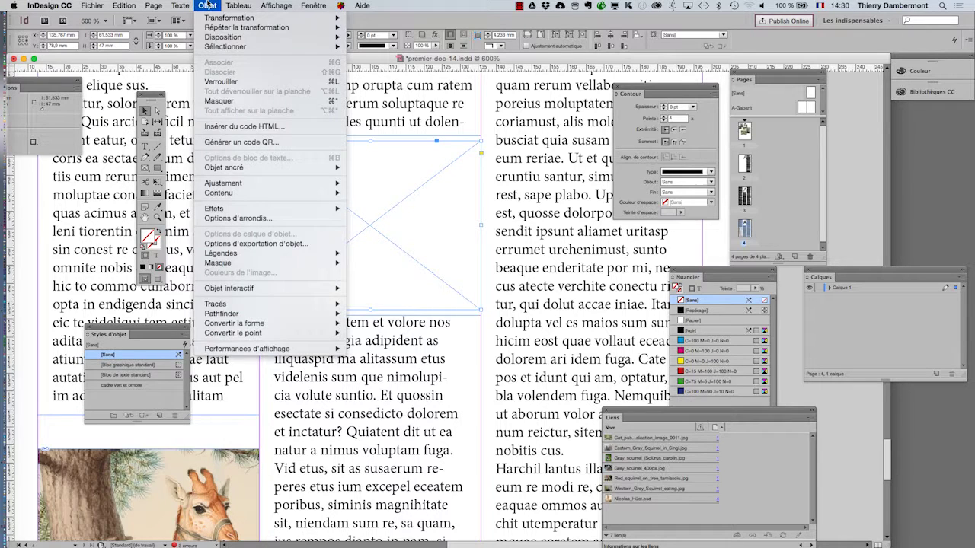
{"action": "mouse_move", "coordinate": [239, 183]}
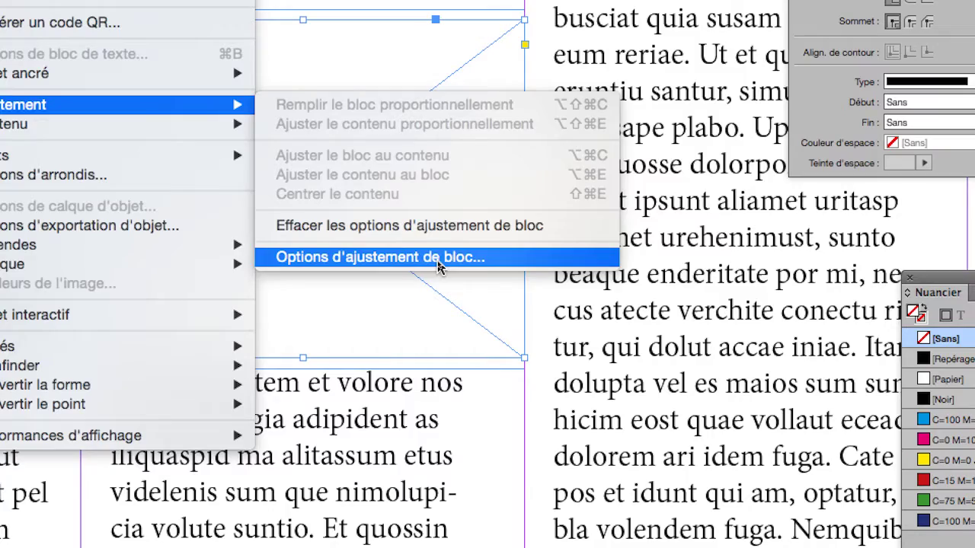
{"action": "left_click", "coordinate": [440, 258]}
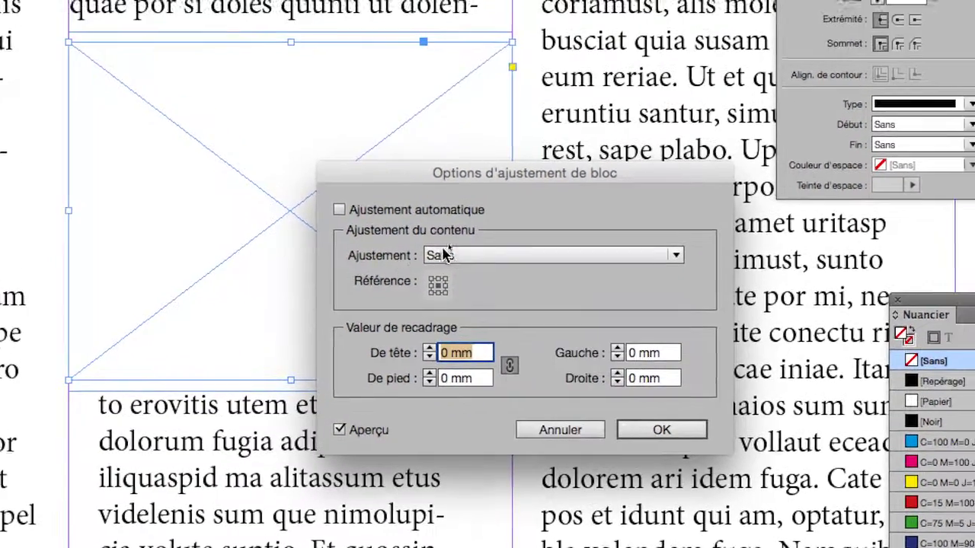
{"action": "left_click", "coordinate": [467, 235]}
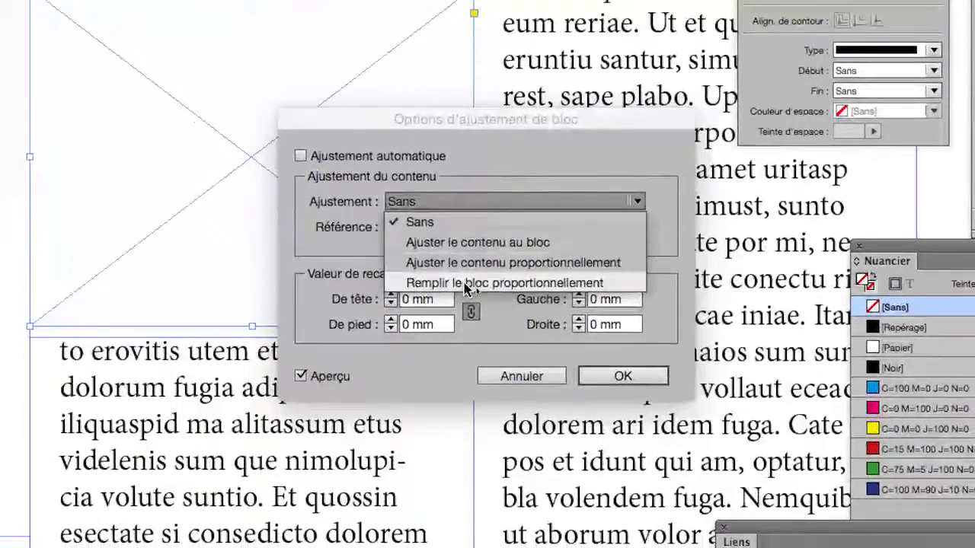
{"action": "left_click", "coordinate": [467, 286]}
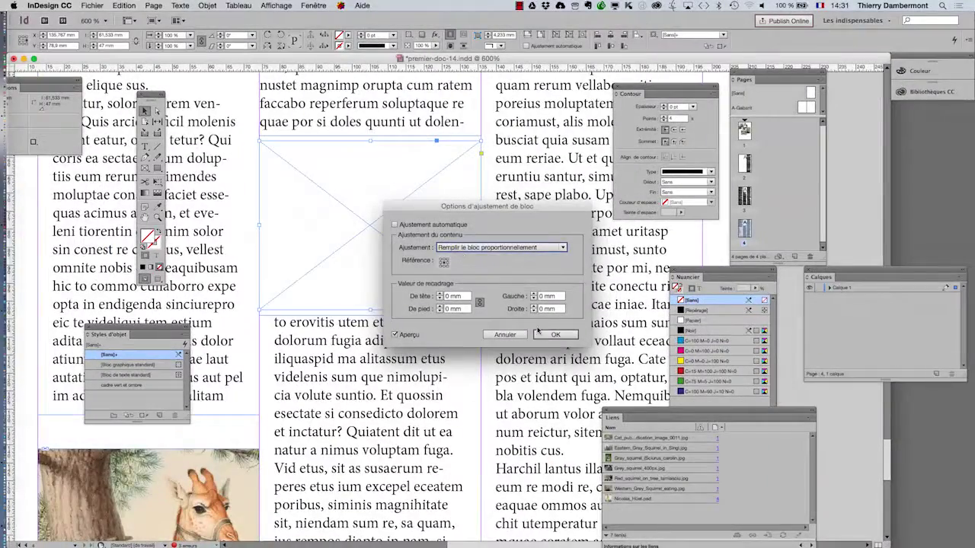
{"action": "left_click", "coordinate": [777, 537]}
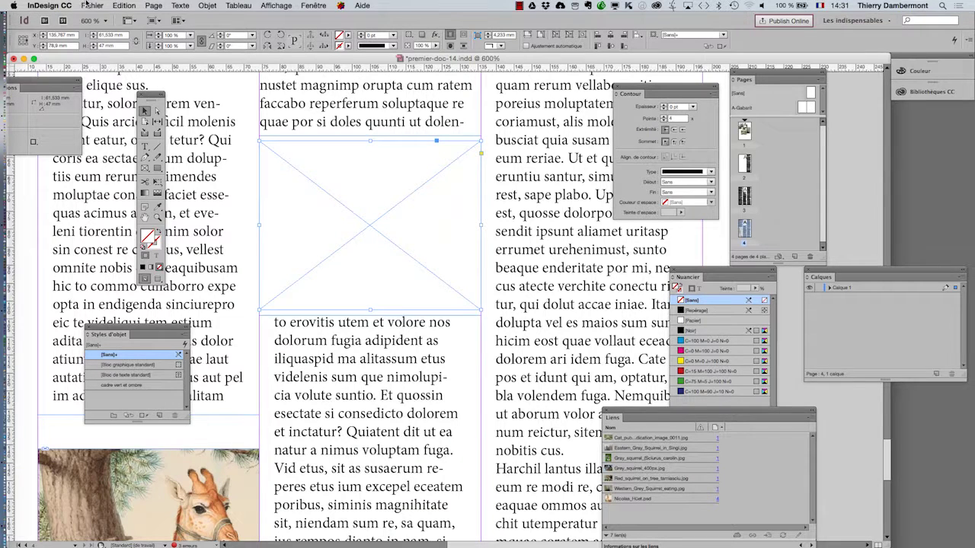
Step: Import celtic-knot-border.psd from the ID jour 1 matin folder into the empty frame in the middle column
{"action": "left_click", "coordinate": [92, 5]}
{"action": "left_click", "coordinate": [128, 137]}
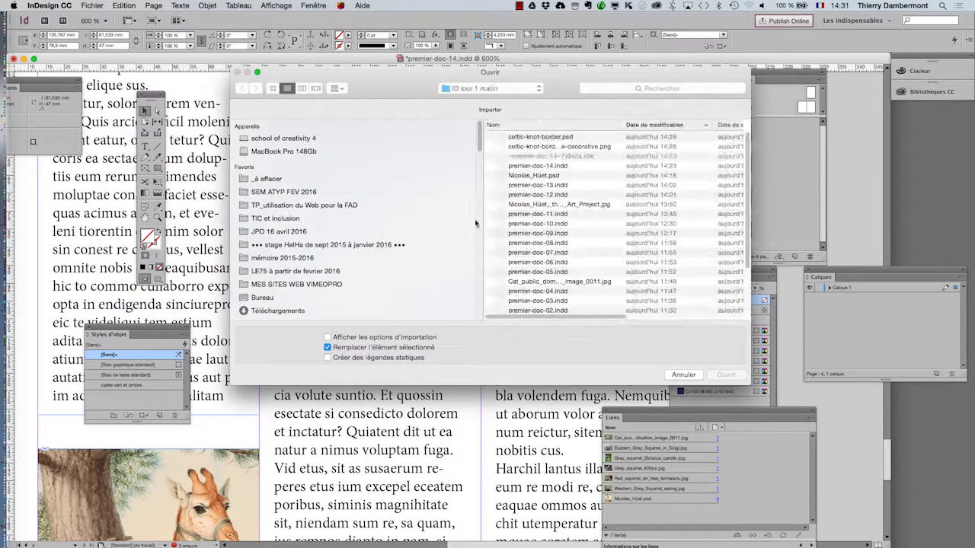
{"action": "left_click", "coordinate": [547, 138]}
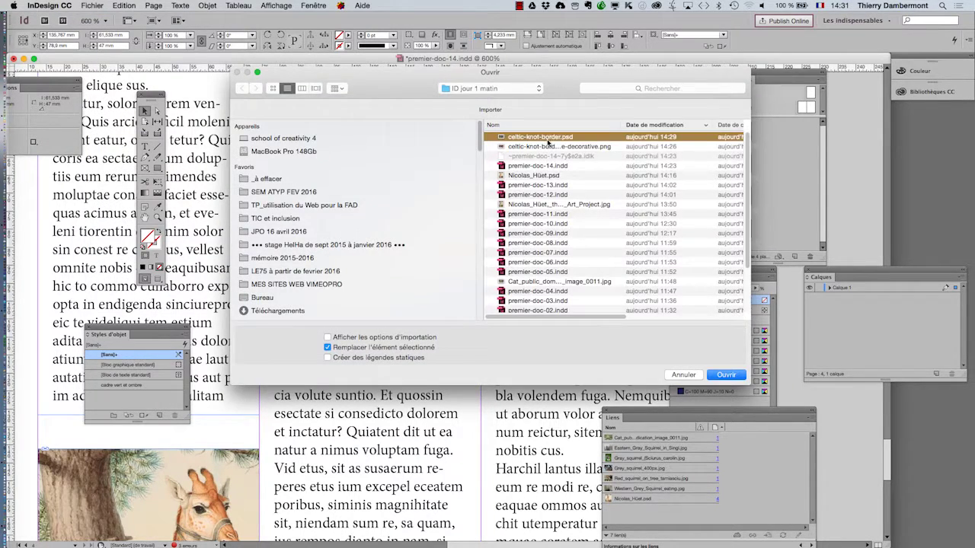
{"action": "left_click", "coordinate": [724, 375]}
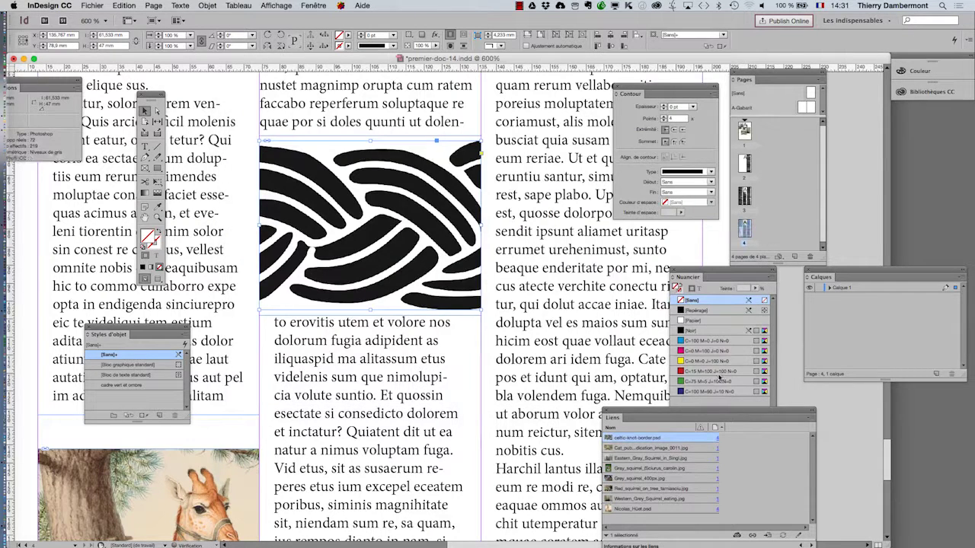
Step: Scale the knot image inside its frame down proportionally from its centre to about 54.9 mm wide and 34.8 mm high, then deselect it
{"action": "left_click", "coordinate": [371, 223]}
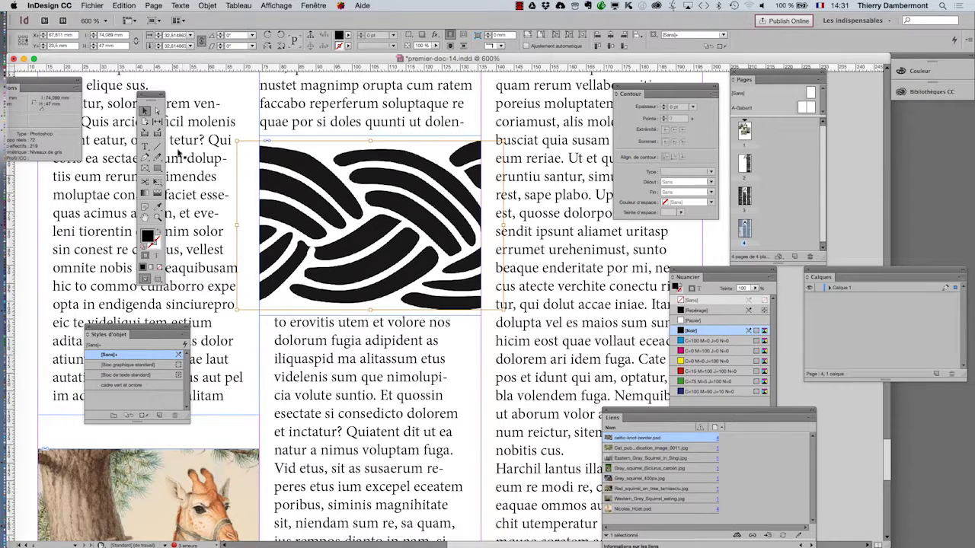
{"action": "left_click", "coordinate": [158, 182]}
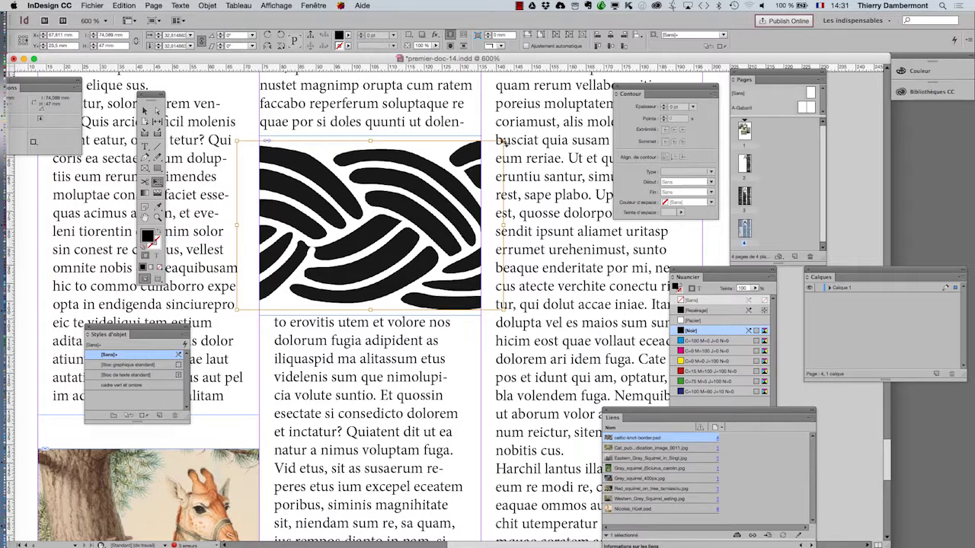
{"action": "left_click_drag", "start_coordinate": [502, 142], "coordinate": [468, 163]}
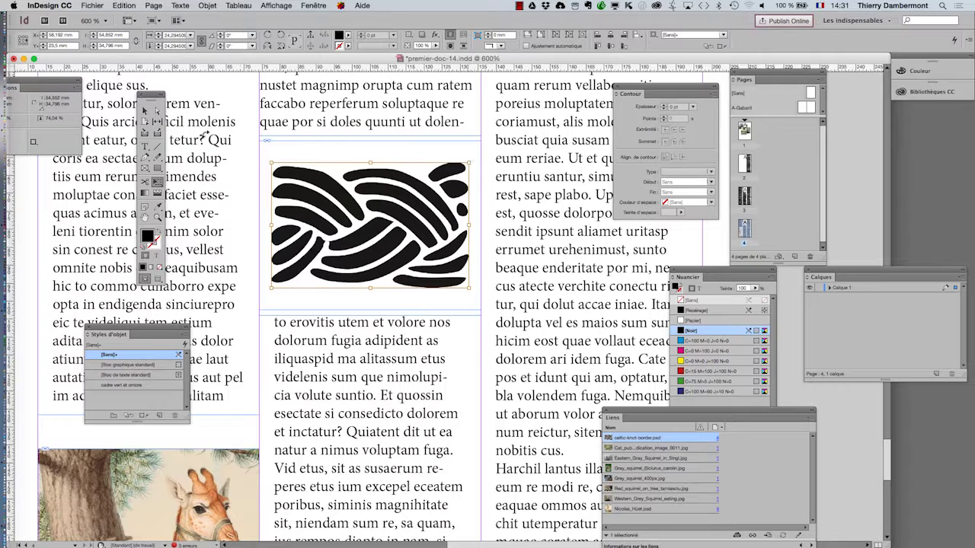
{"action": "left_click", "coordinate": [145, 111]}
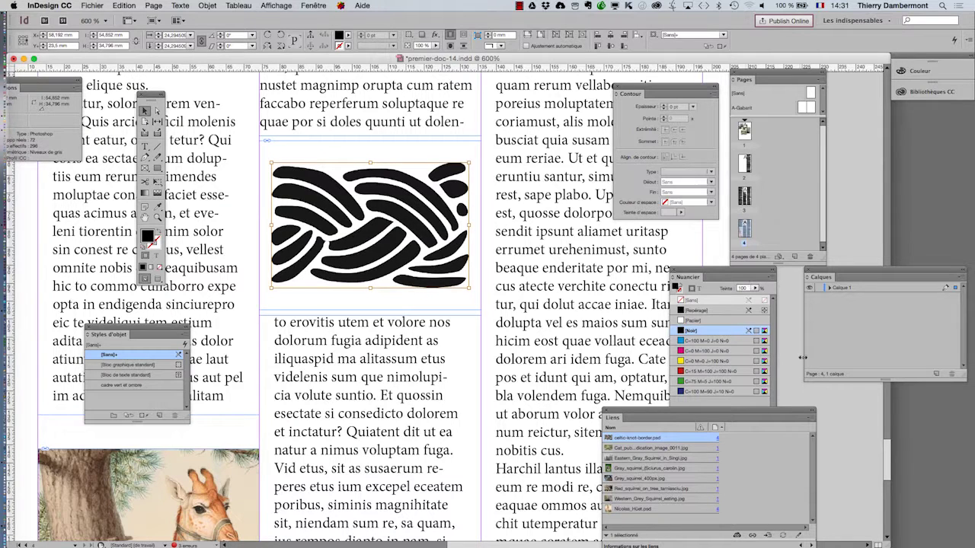
{"action": "left_click", "coordinate": [393, 300]}
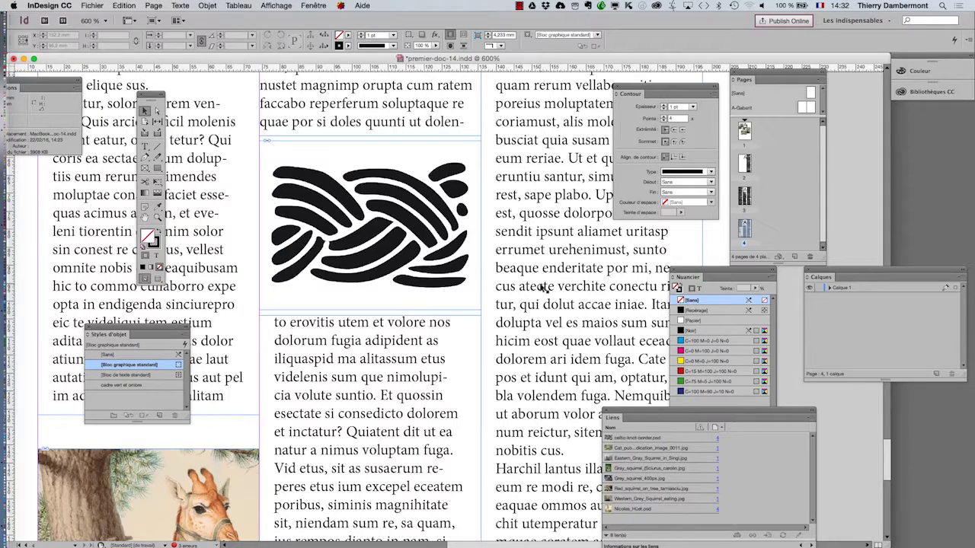
{"action": "scroll", "coordinate": [381, 269], "scroll_direction": "down", "scroll_amount": 1, "text": "alt"}
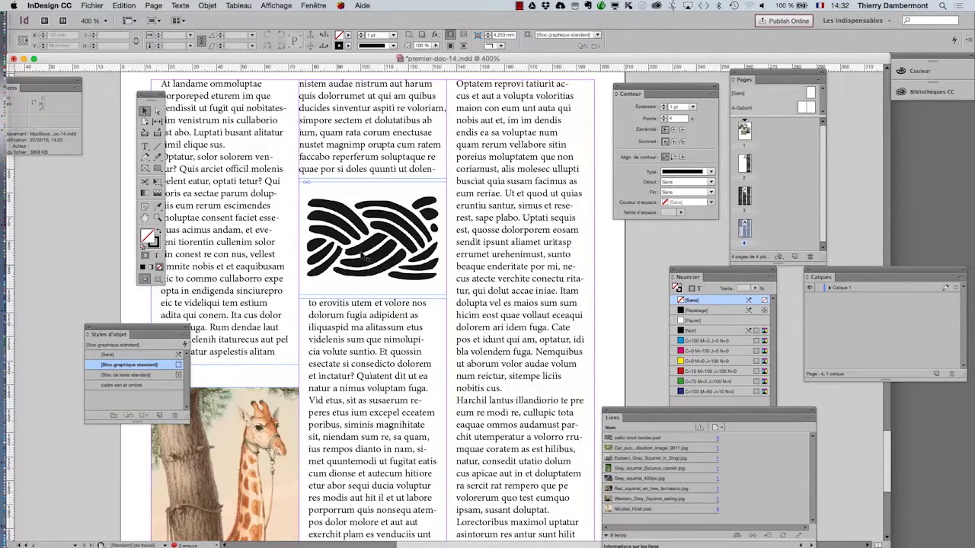
{"action": "scroll", "coordinate": [363, 257], "scroll_direction": "up", "scroll_amount": 2, "text": "alt"}
{"action": "key", "text": "space"}
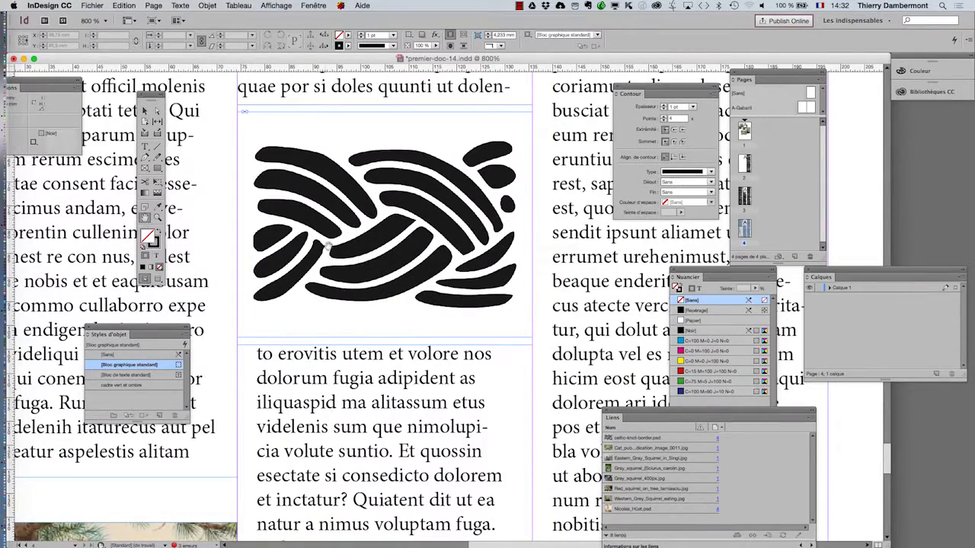
{"action": "left_click_drag", "start_coordinate": [575, 342], "coordinate": [583, 387]}
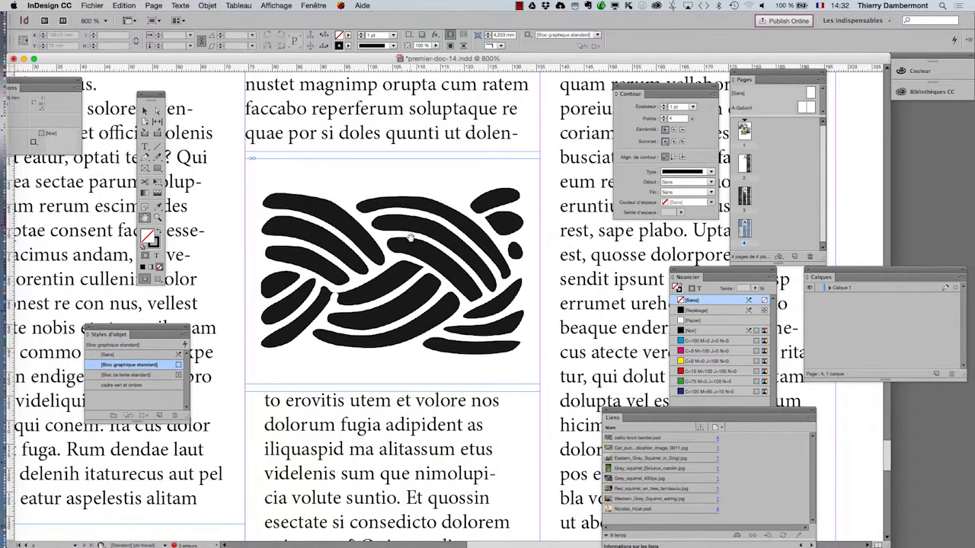
{"action": "scroll", "coordinate": [412, 237], "scroll_direction": "down", "scroll_amount": 3, "text": "alt"}
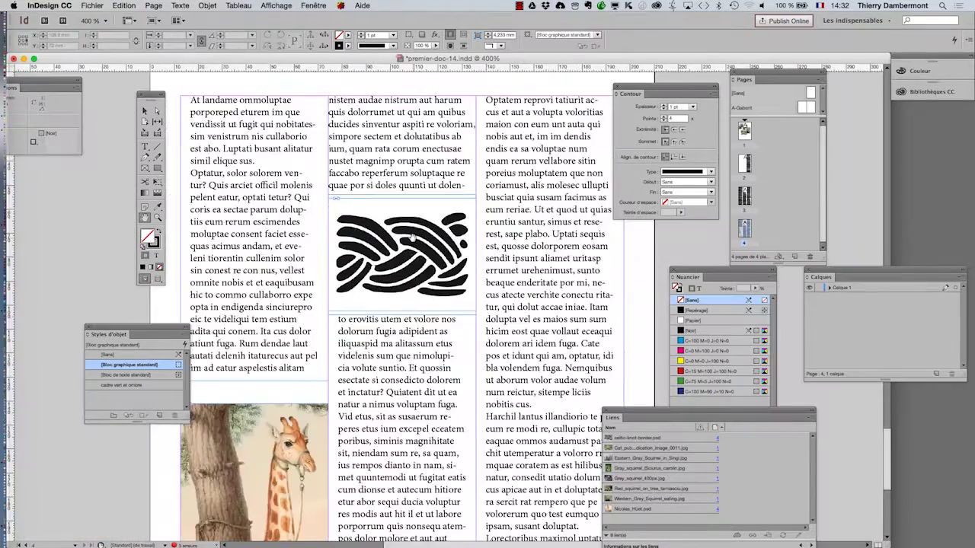
{"action": "left_click_drag", "start_coordinate": [311, 240], "coordinate": [315, 174]}
Step: Save the document under the new name premier-doc-15.indd in the ID jour 1 matin folder
{"action": "left_click", "coordinate": [92, 6]}
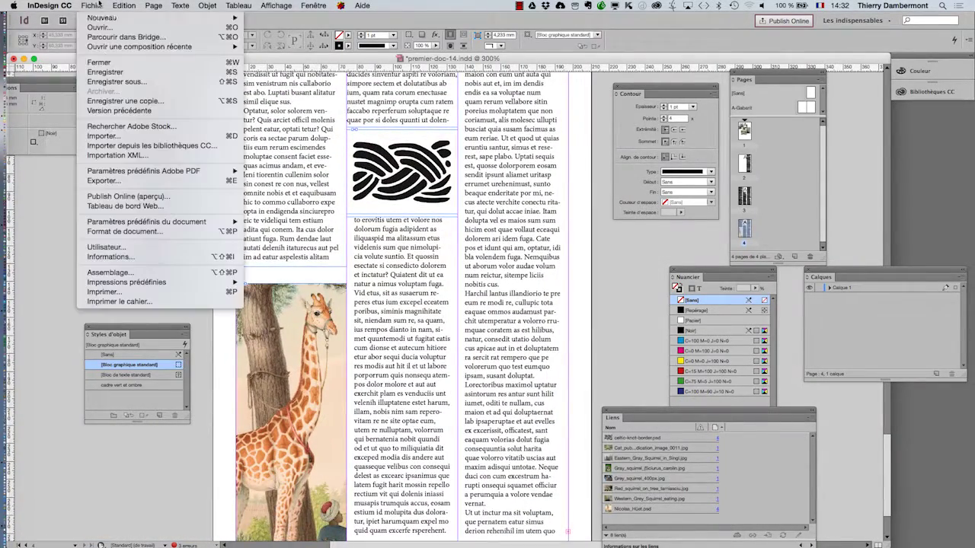
{"action": "left_click", "coordinate": [143, 81]}
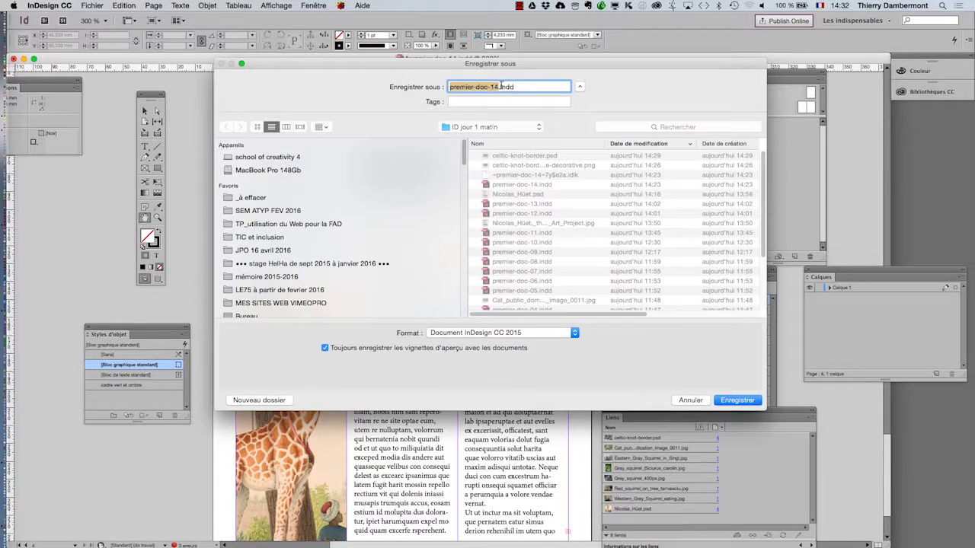
{"action": "key", "text": "Right"}
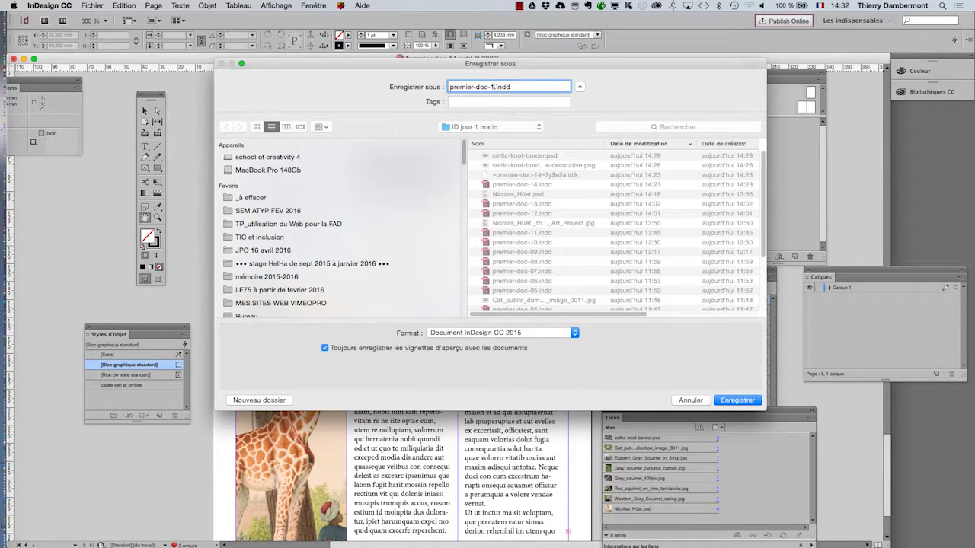
{"action": "type", "text": "5"}
{"action": "key", "text": "Return"}
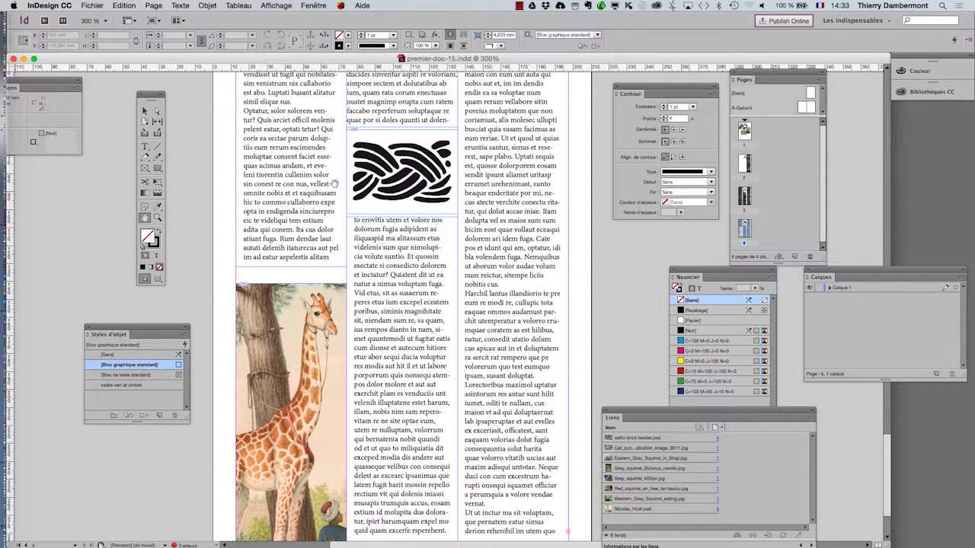
Step: Bring the tools and colour swatches close to the knot image and select the graphic inside its frame
{"action": "left_click_drag", "start_coordinate": [154, 97], "coordinate": [300, 114]}
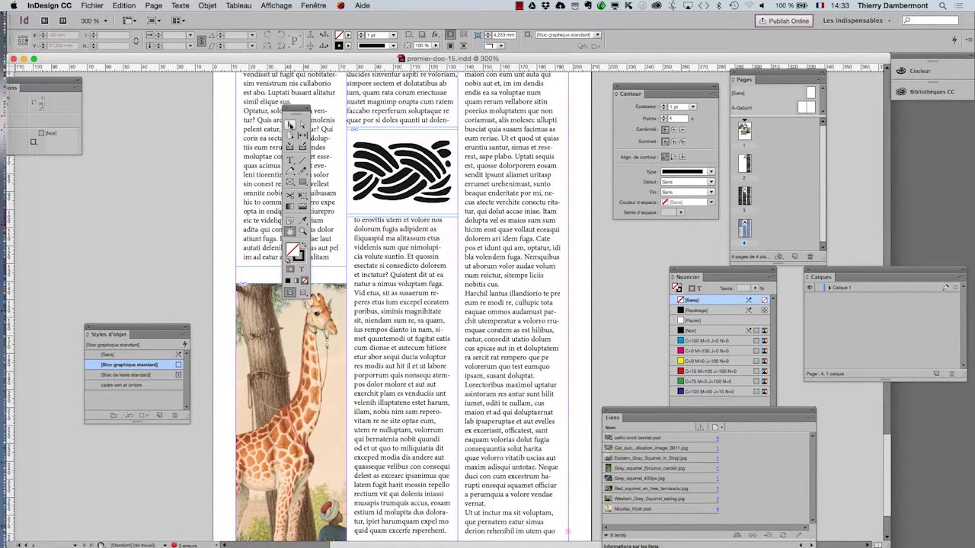
{"action": "left_click", "coordinate": [418, 158]}
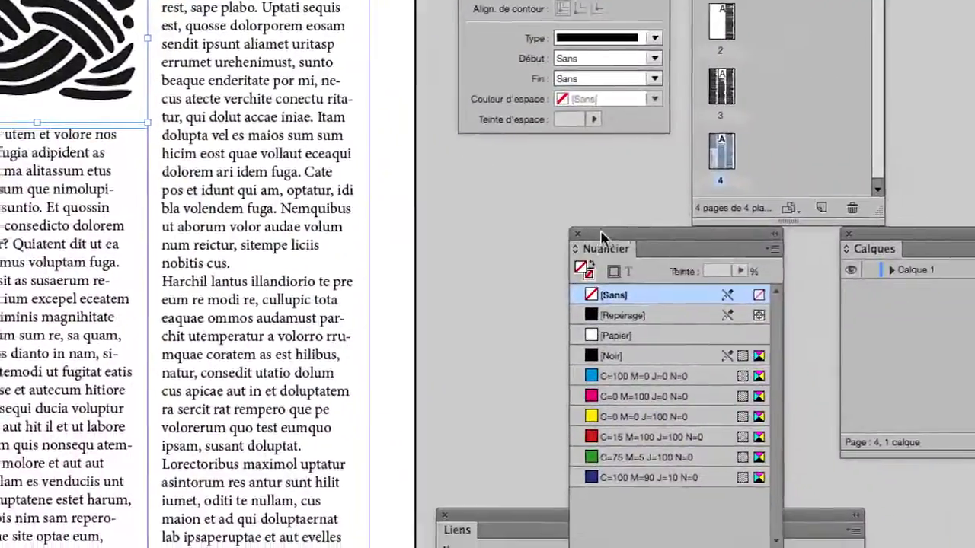
{"action": "left_click_drag", "start_coordinate": [592, 236], "coordinate": [435, 127]}
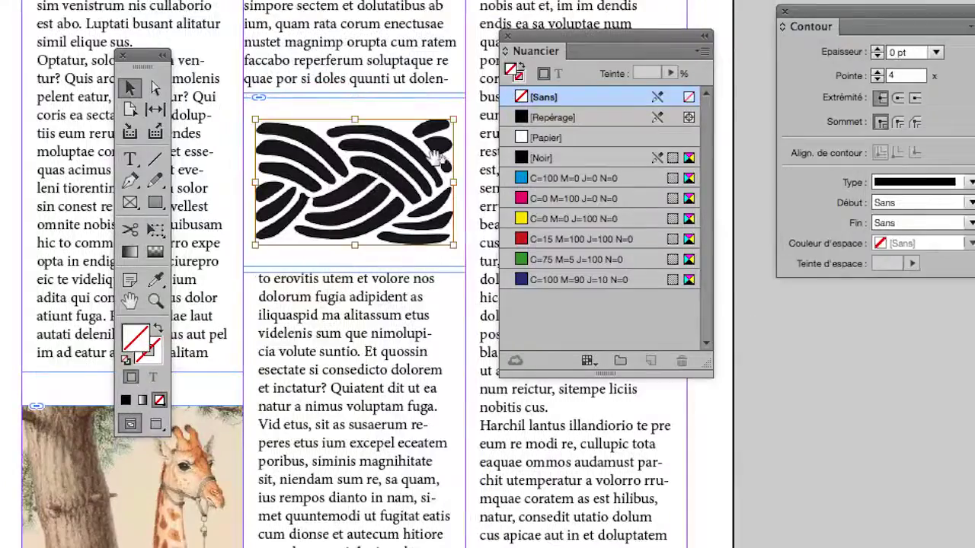
{"action": "left_click", "coordinate": [392, 174]}
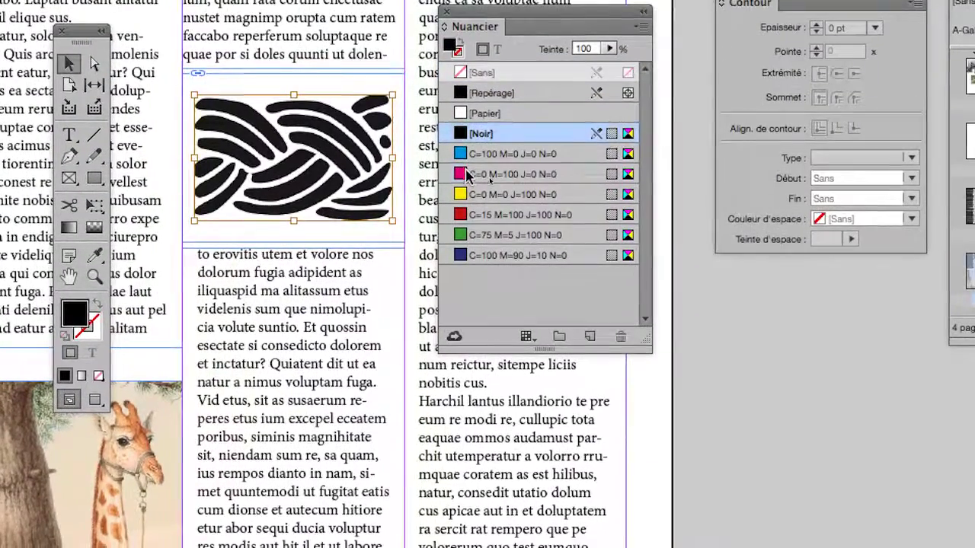
Step: Try the red, green and cyan swatches as the fill of the greyscale knot graphic
{"action": "left_click", "coordinate": [569, 193]}
{"action": "left_click", "coordinate": [473, 215]}
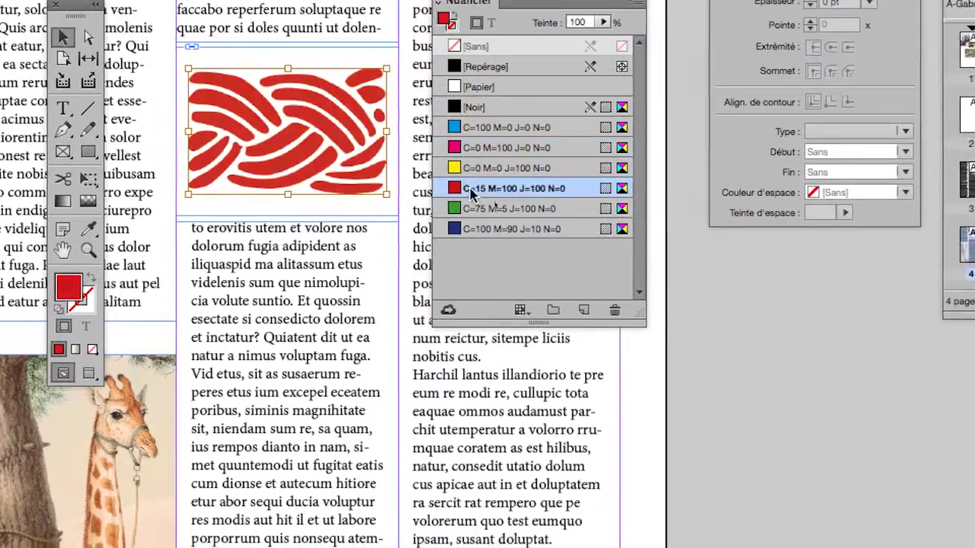
{"action": "left_click", "coordinate": [479, 233]}
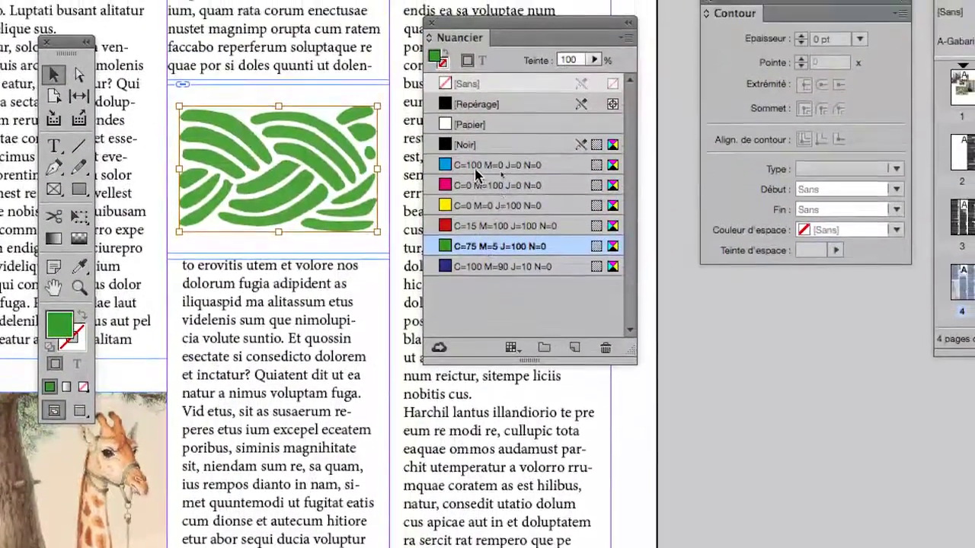
{"action": "left_click", "coordinate": [482, 123]}
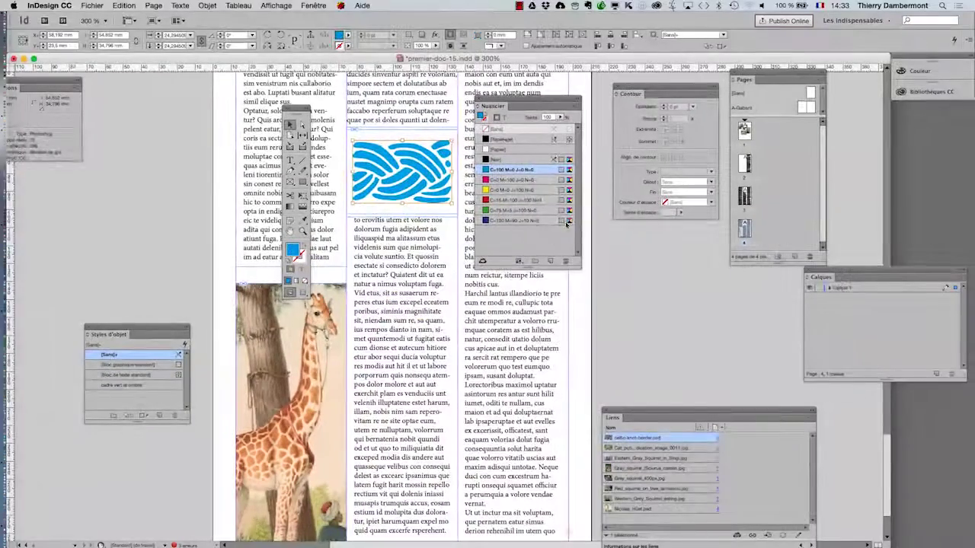
Step: Compare further fills on the knot graphic: red, cyan, magenta, yellow, and red again
{"action": "left_click", "coordinate": [518, 199]}
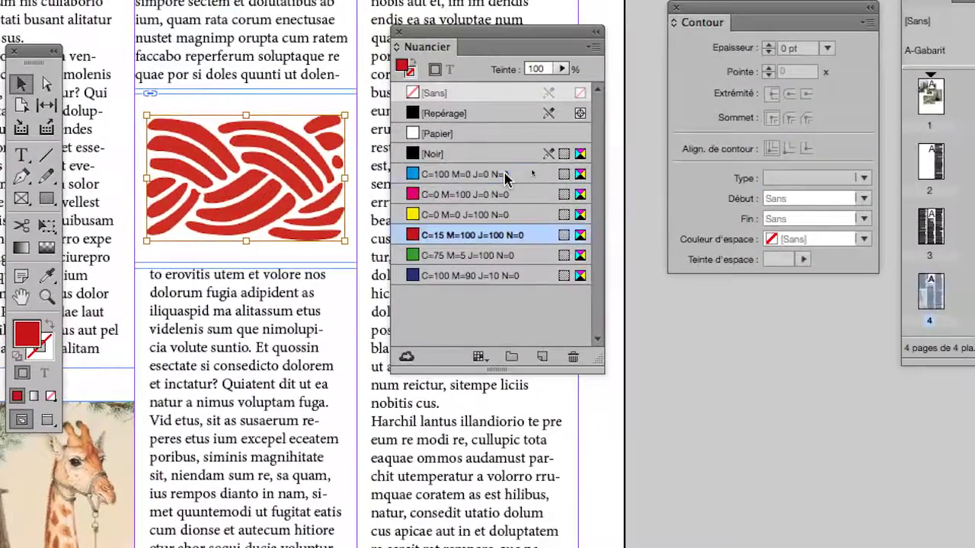
{"action": "left_click", "coordinate": [615, 158]}
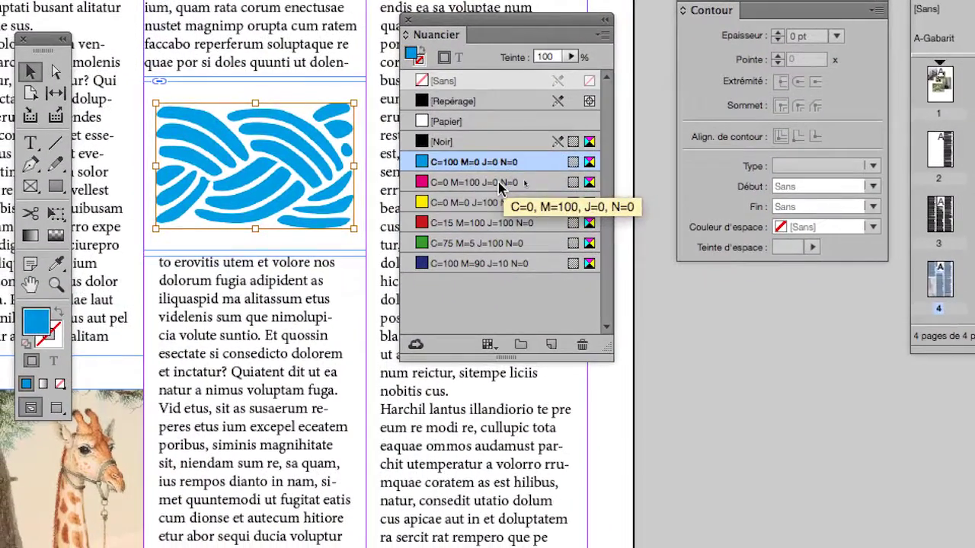
{"action": "left_click", "coordinate": [502, 193]}
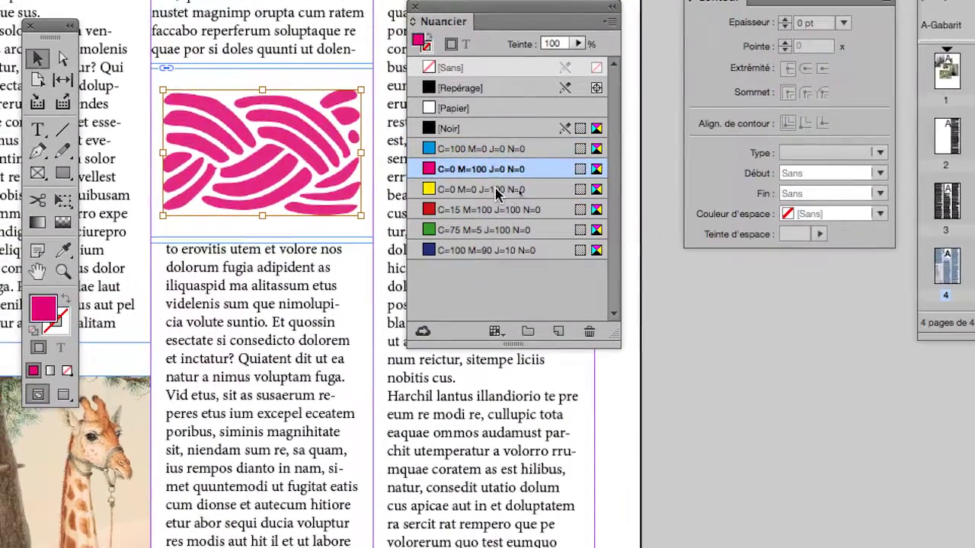
{"action": "left_click", "coordinate": [496, 191]}
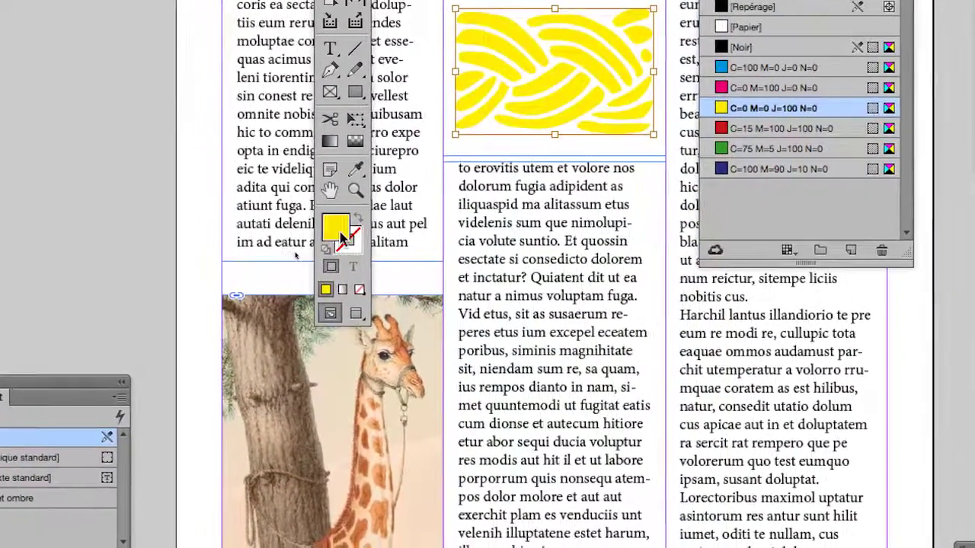
{"action": "left_click", "coordinate": [770, 128]}
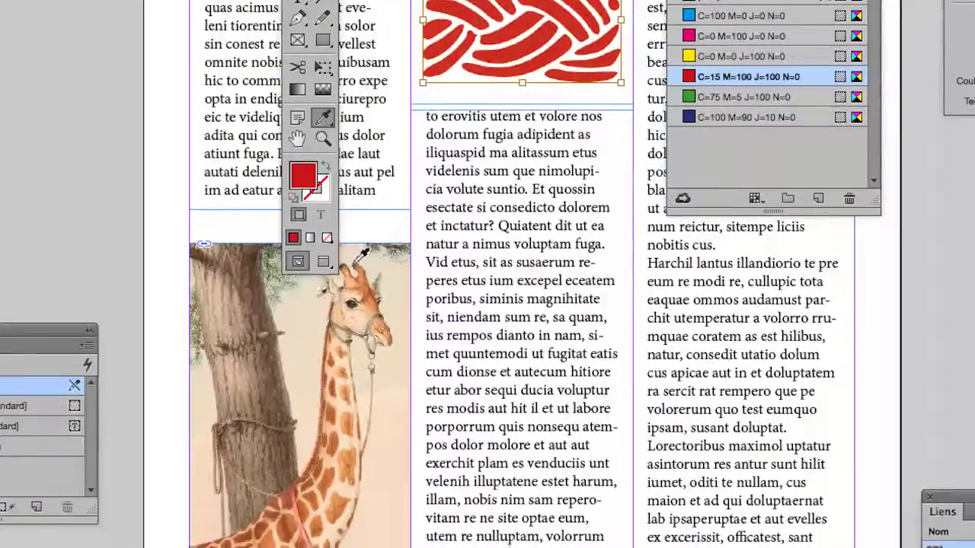
Step: Recolour the knot with a grey-brown sampled from the giraffe picture, deselect it and preview the page without guides, moving the tools aside
{"action": "left_click", "coordinate": [396, 358]}
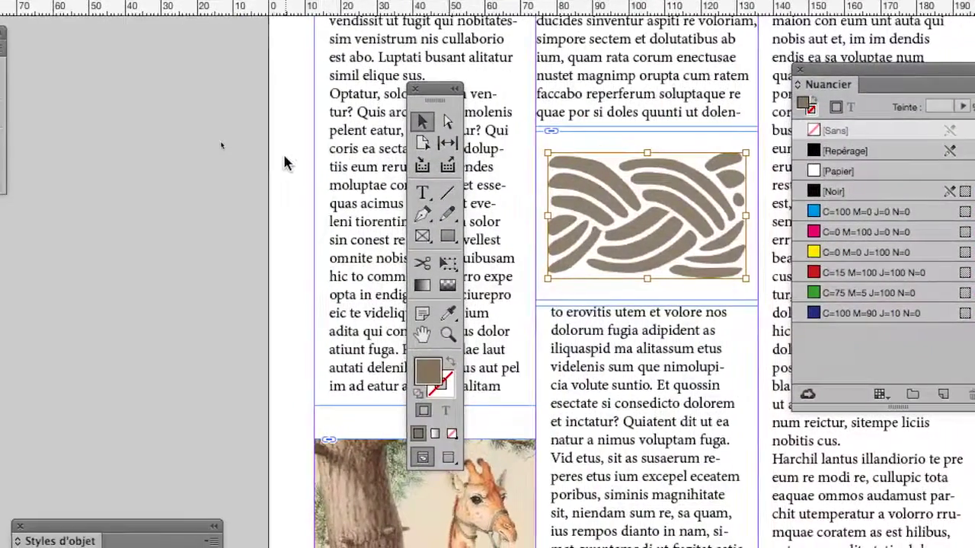
{"action": "key", "text": "v"}
{"action": "left_click", "coordinate": [142, 165]}
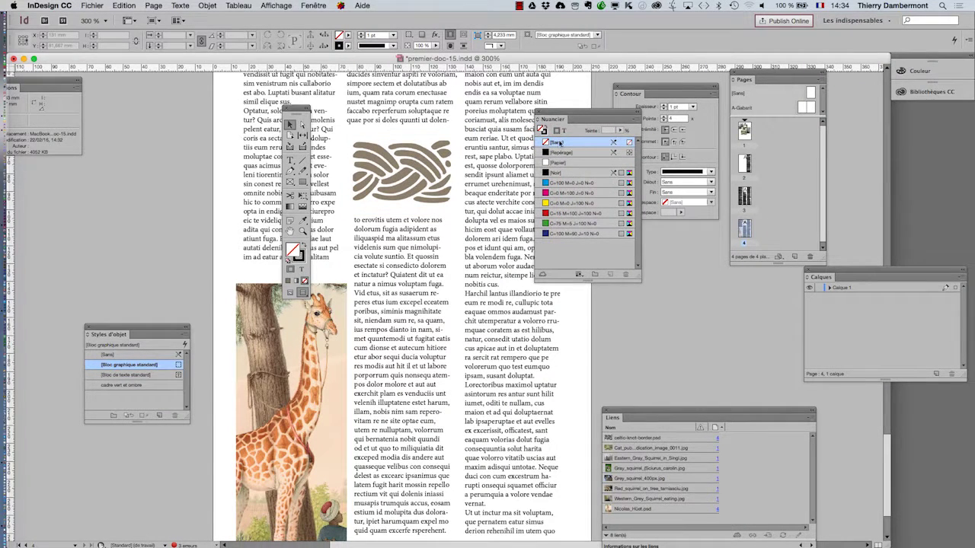
{"action": "left_click_drag", "start_coordinate": [297, 108], "coordinate": [183, 92]}
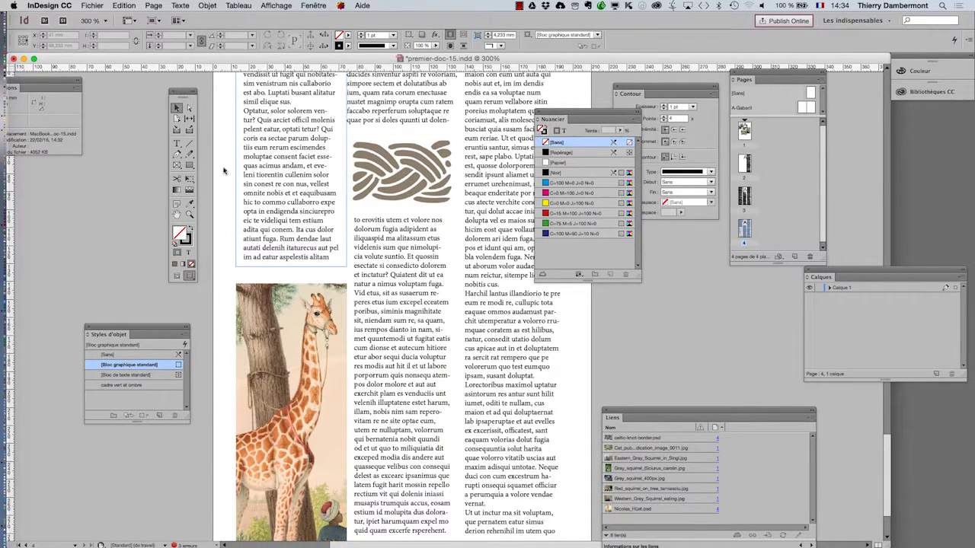